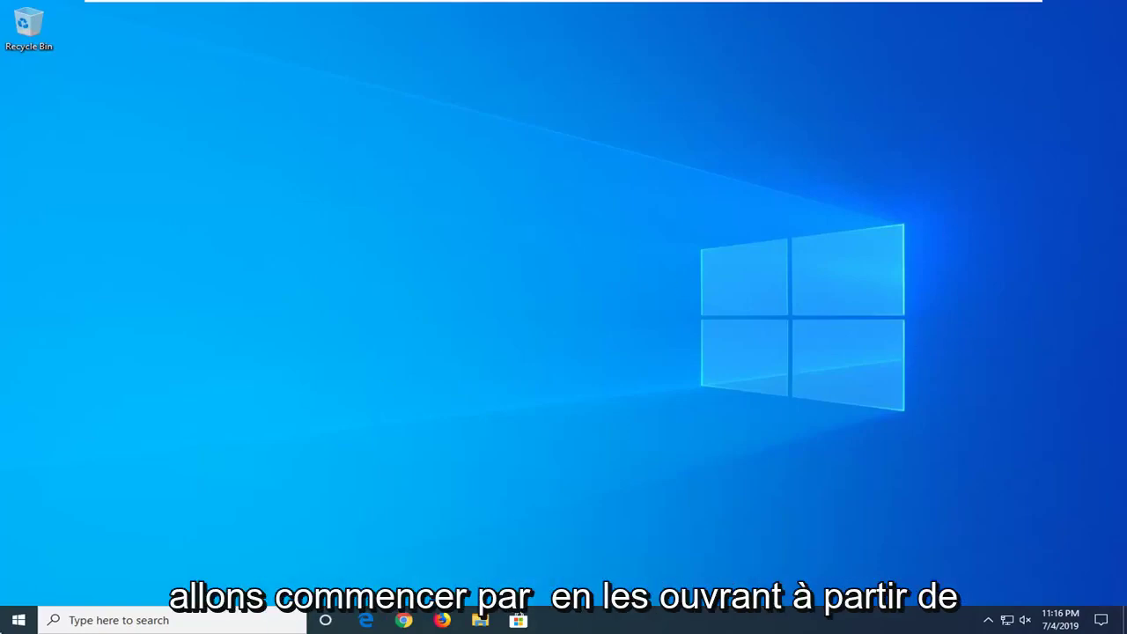
Search Windows for "services" and open the Services app
click(13, 625)
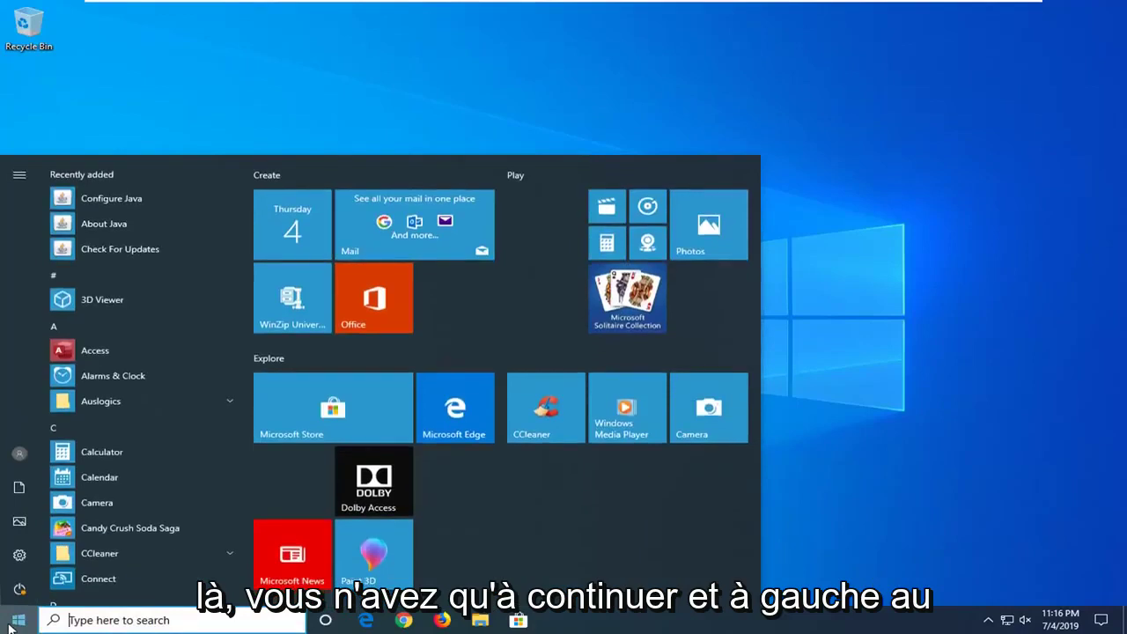
text(services)
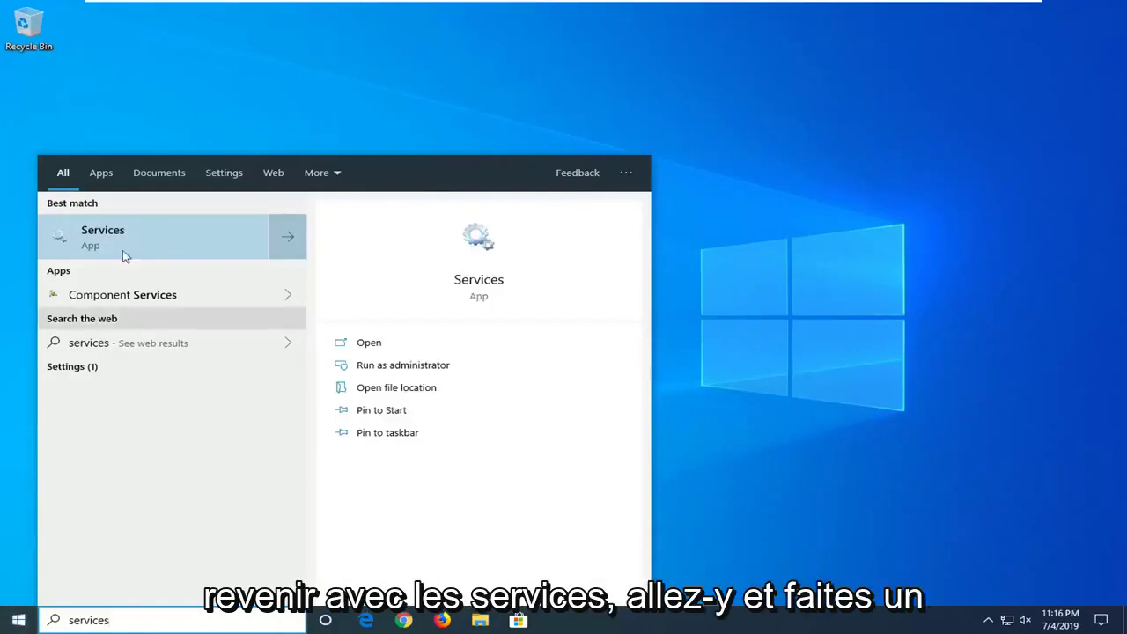
click(119, 240)
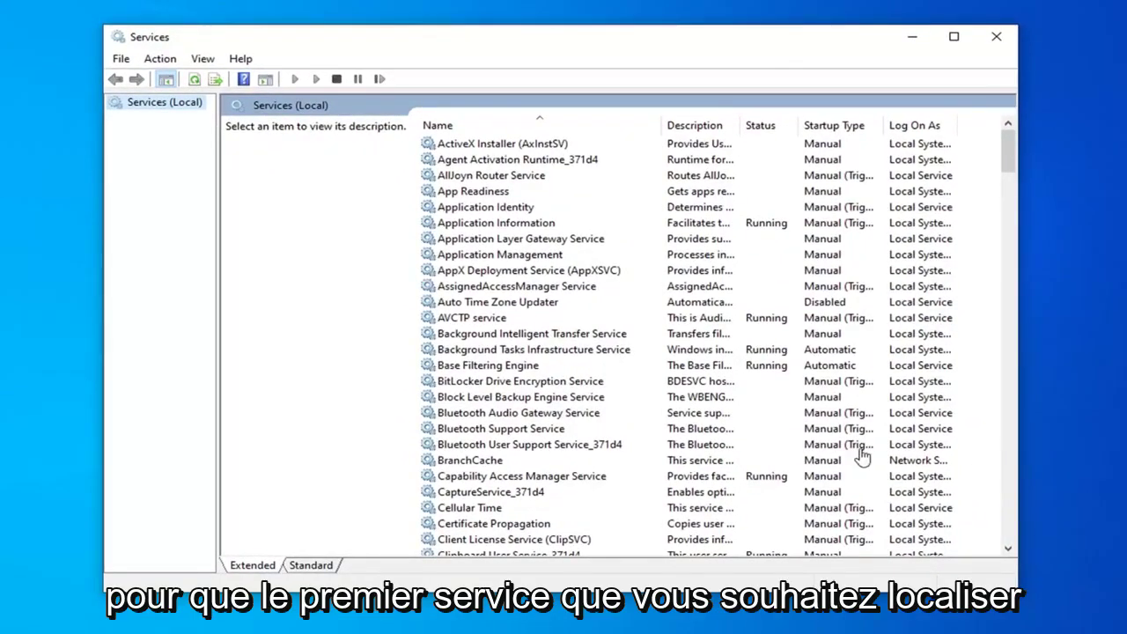
Set the Function Discovery Provider Host service's startup type to Automatic, apply it, and start the service
click(503, 388)
scroll(506, 396, down, 18)
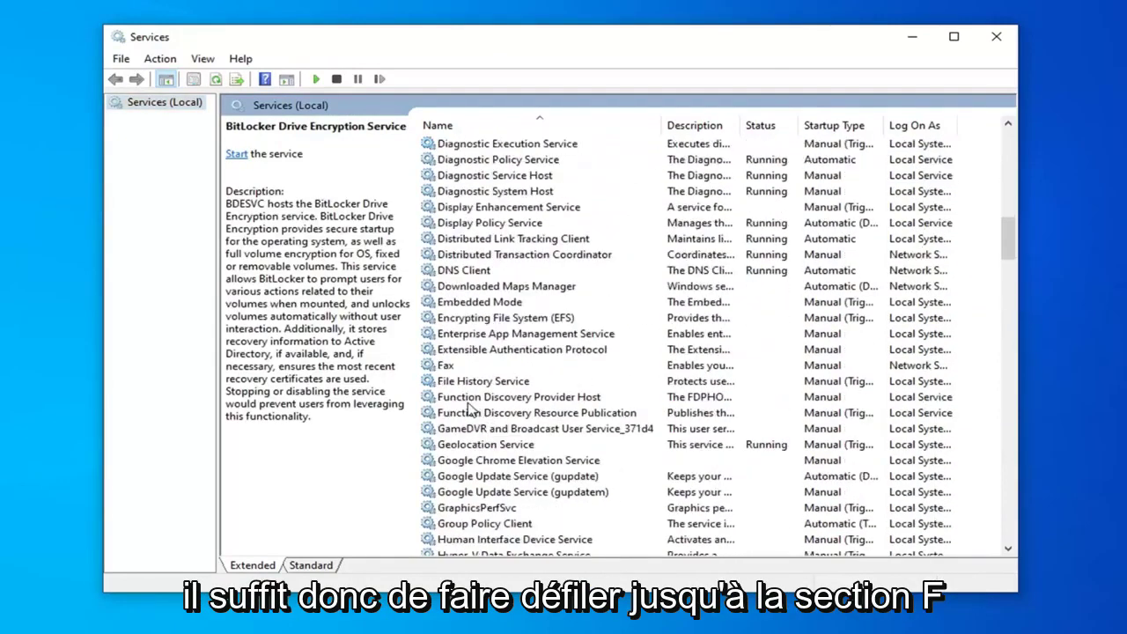
click(469, 404)
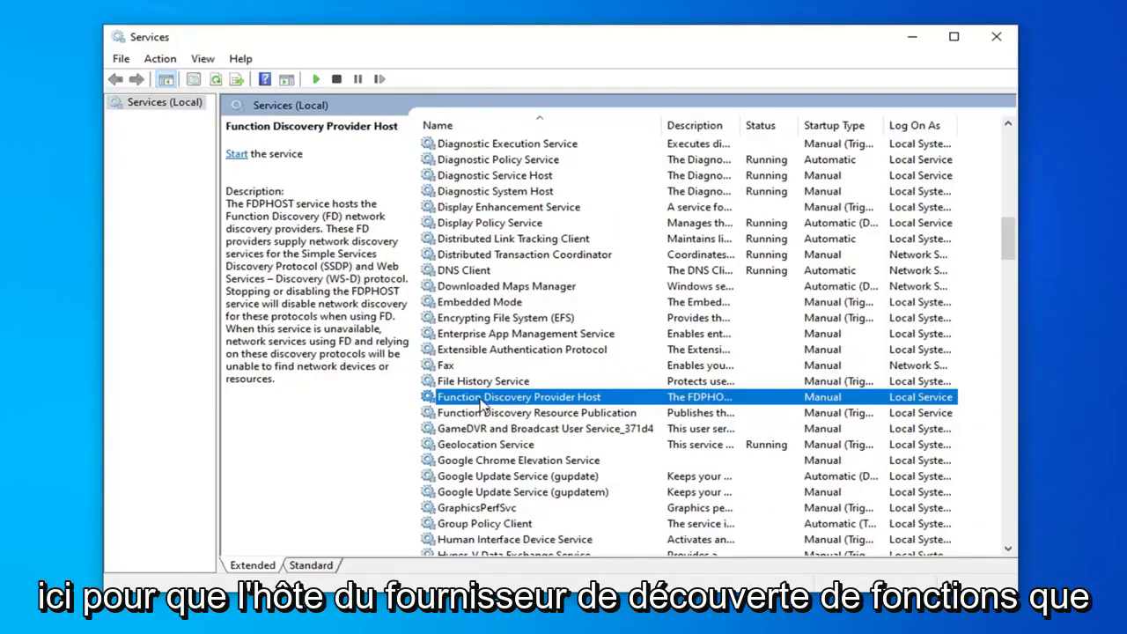
double_click(485, 402)
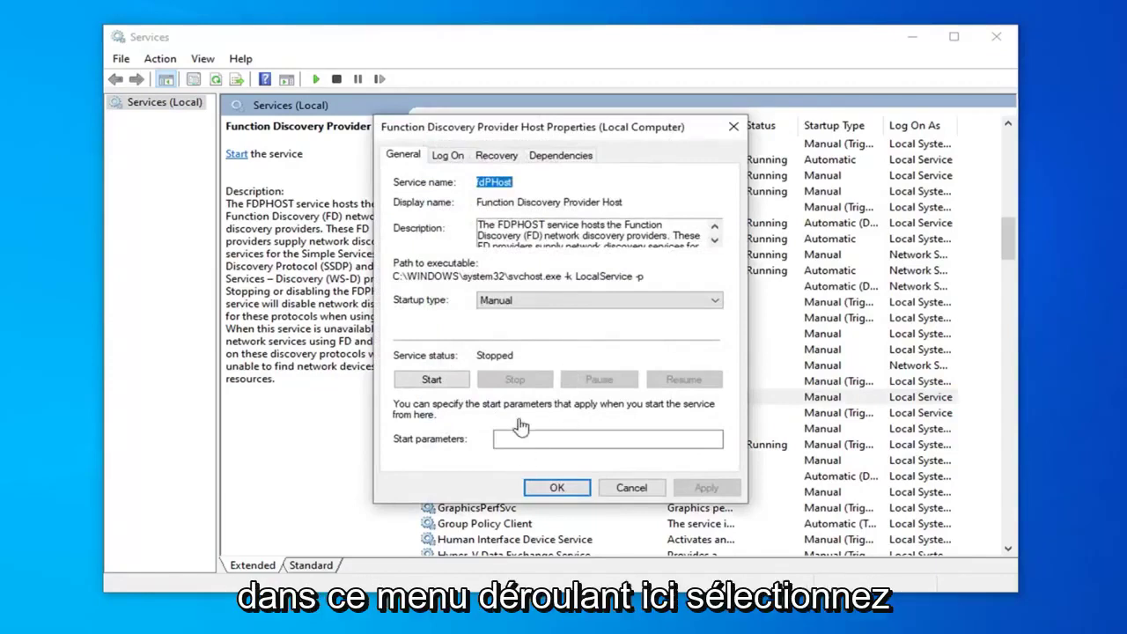
click(520, 305)
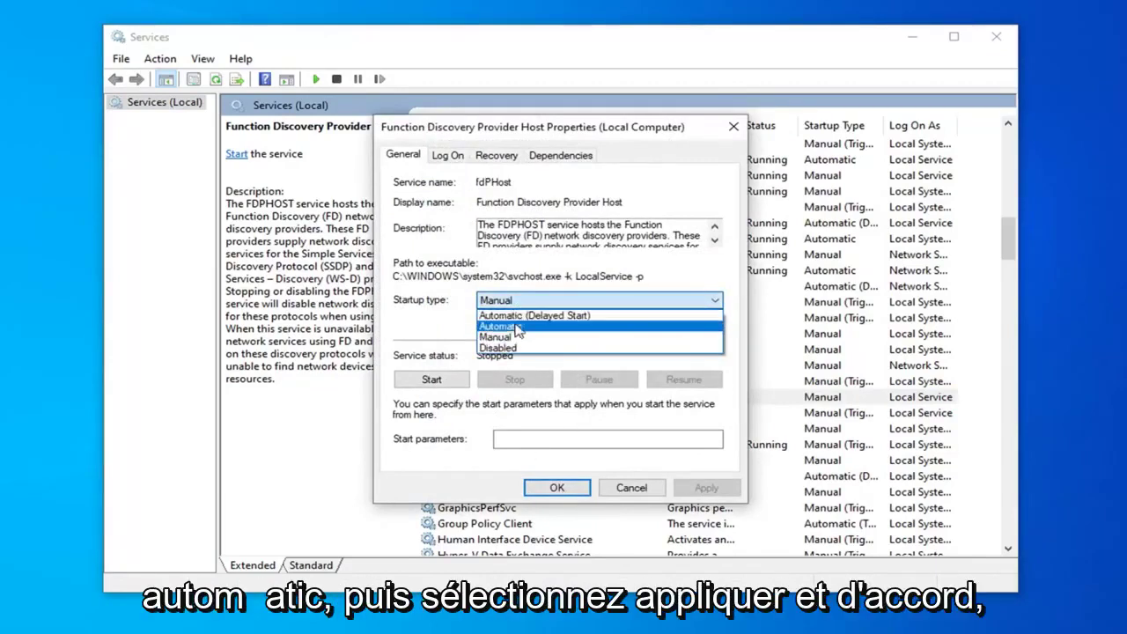
click(517, 326)
click(708, 488)
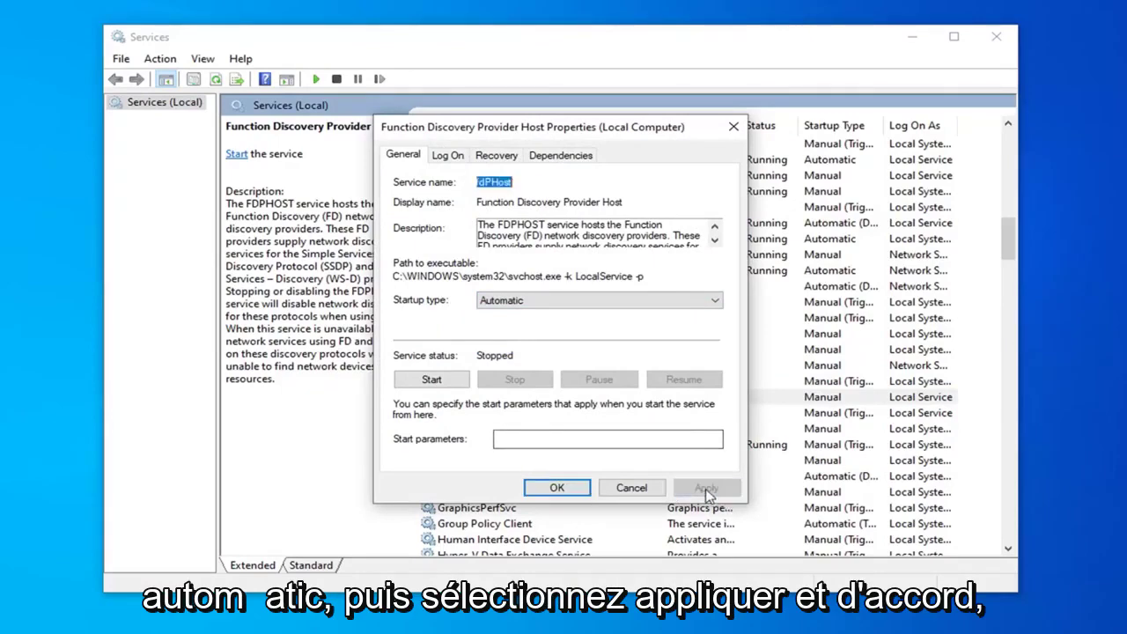
click(556, 488)
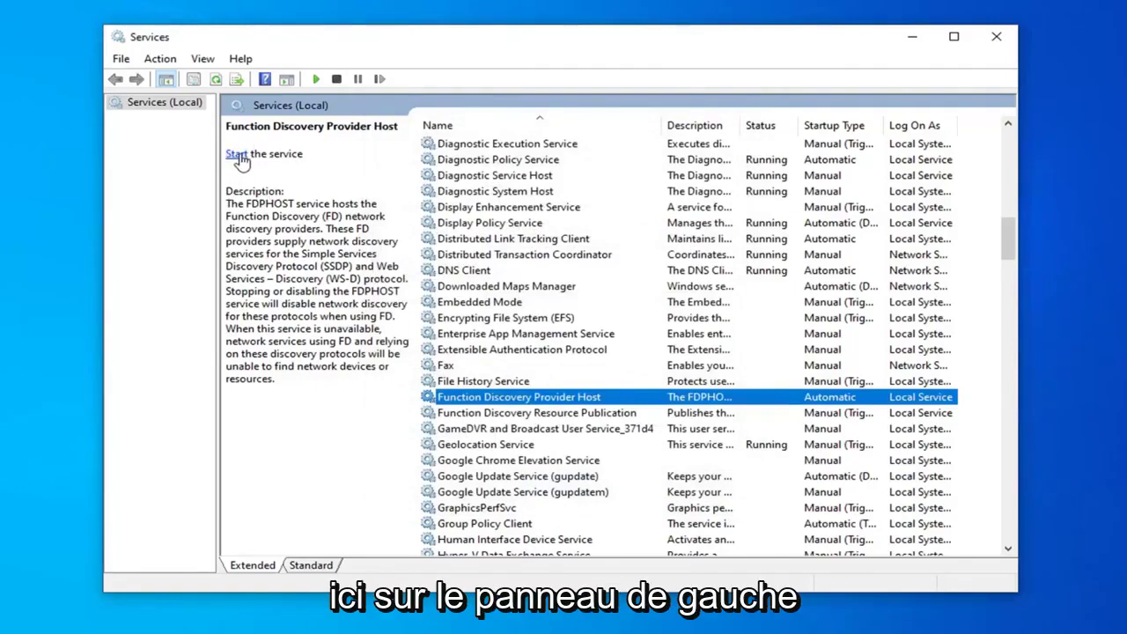
click(237, 155)
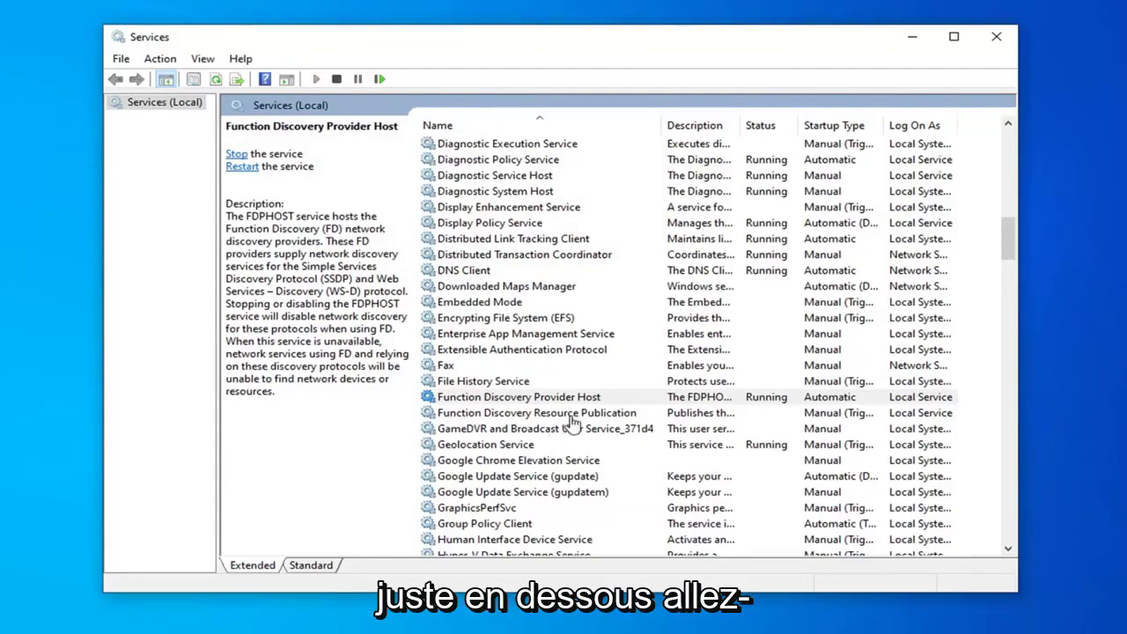
Set the startup type of the Function Discovery Resource Publication service to Automatic and apply the change
click(569, 414)
double_click(572, 414)
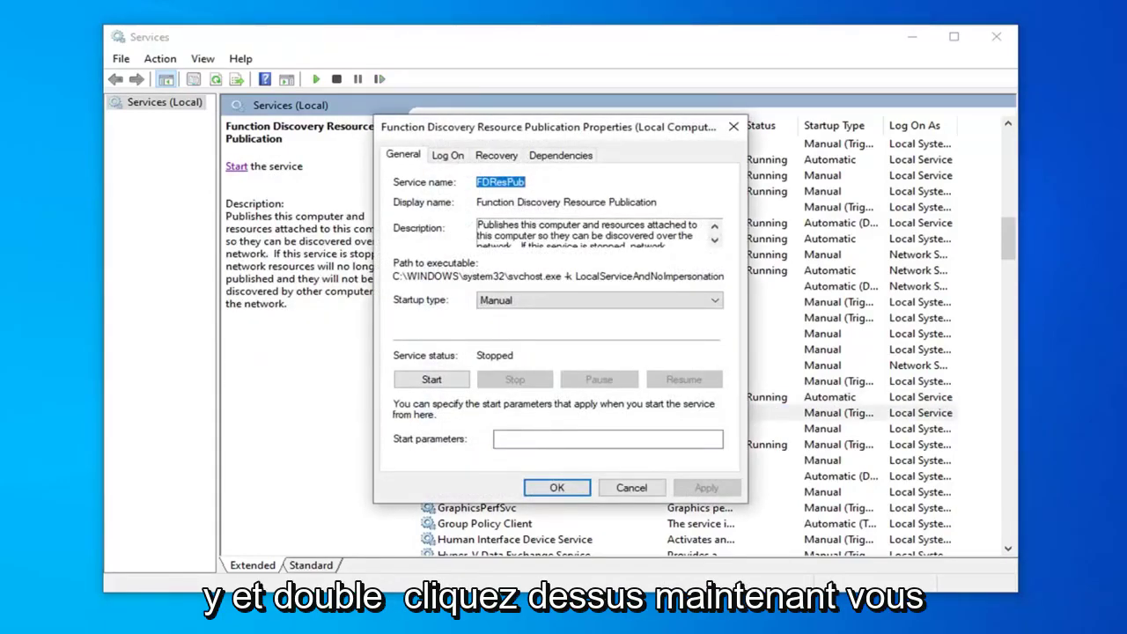
click(518, 303)
click(511, 325)
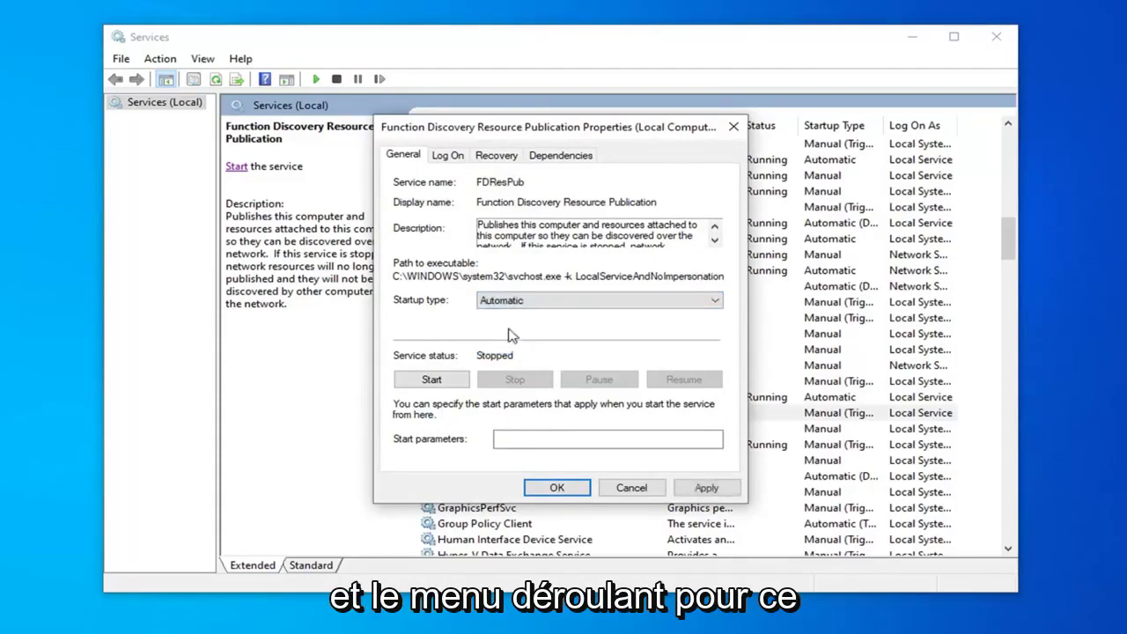
click(706, 488)
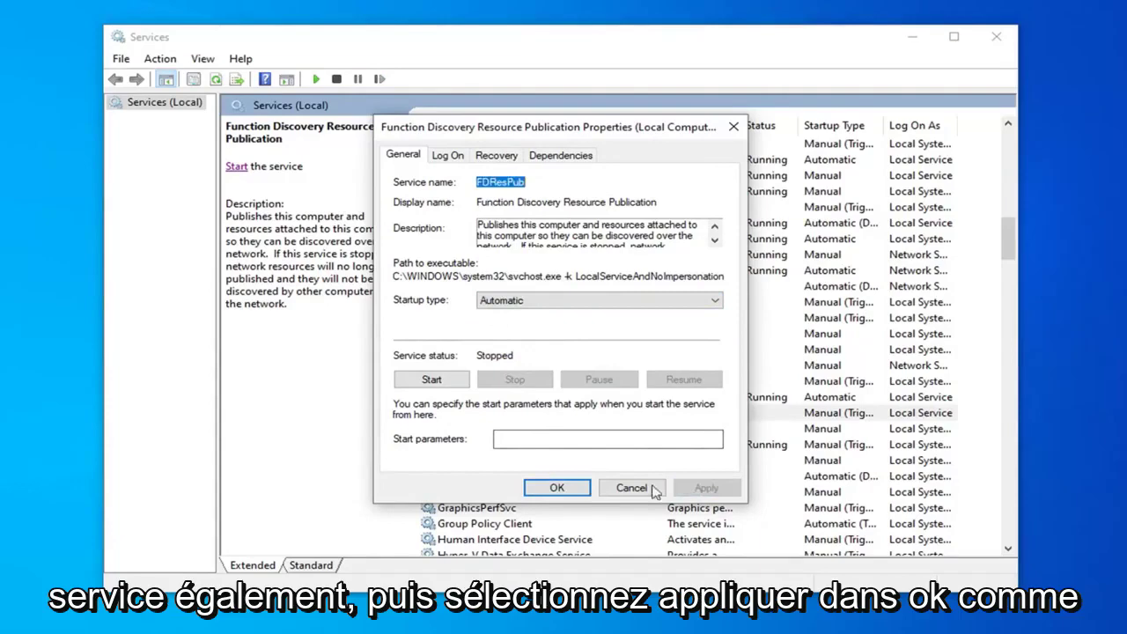
click(557, 488)
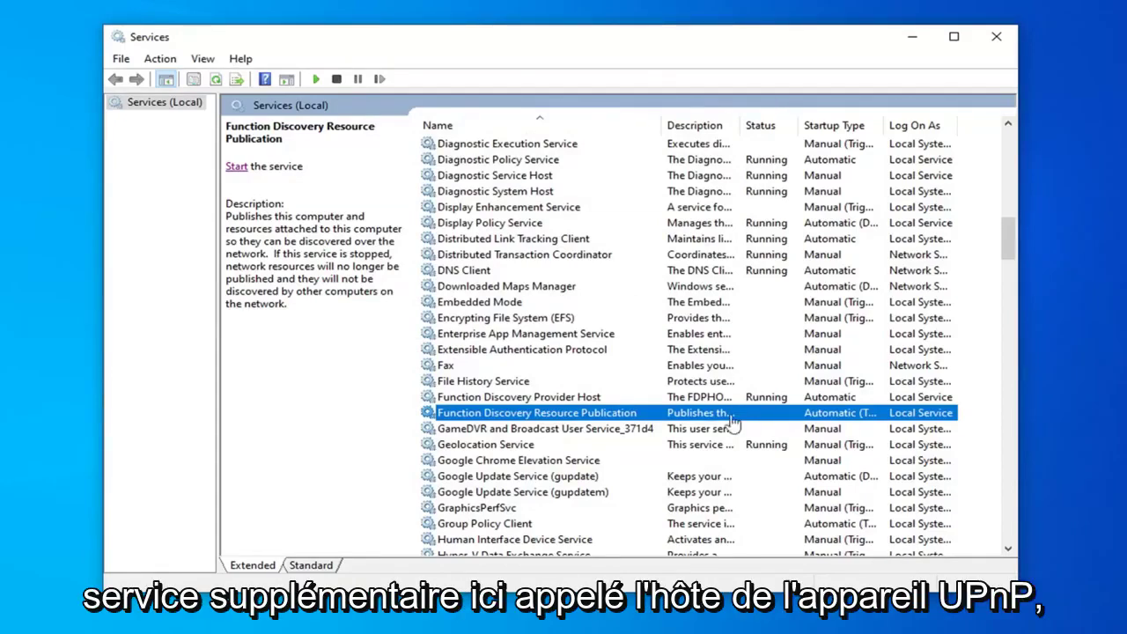
Set the UPnP Device Host service's startup type to Automatic, apply it, and start the service
scroll(546, 347, down, 3)
scroll(542, 352, down, 17)
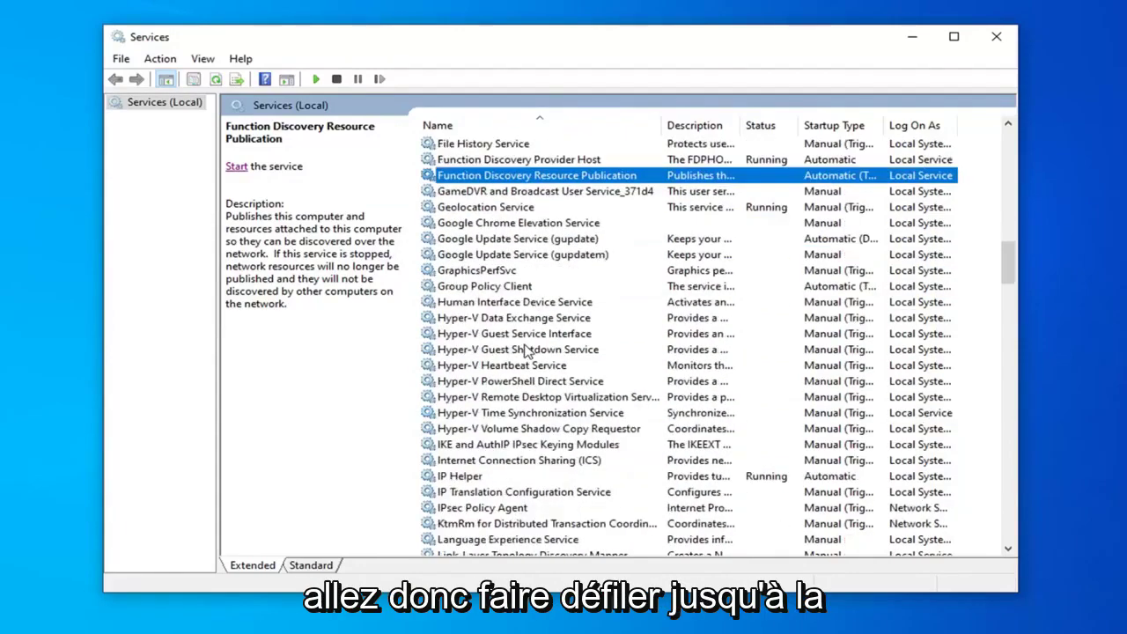
scroll(449, 401, down, 18)
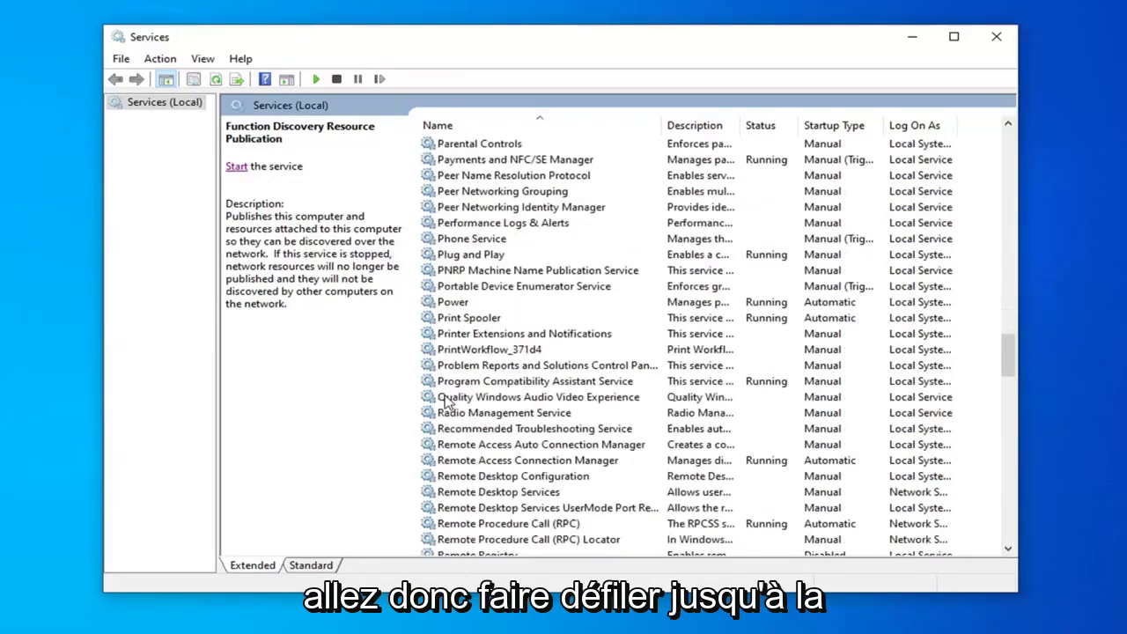
scroll(456, 401, down, 4)
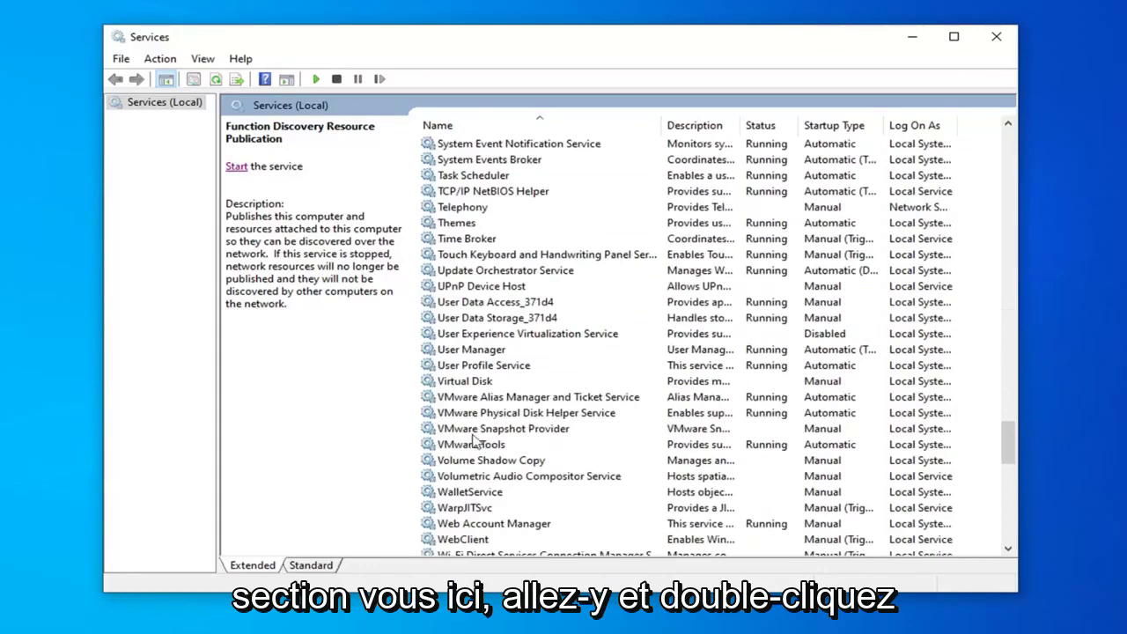
click(475, 291)
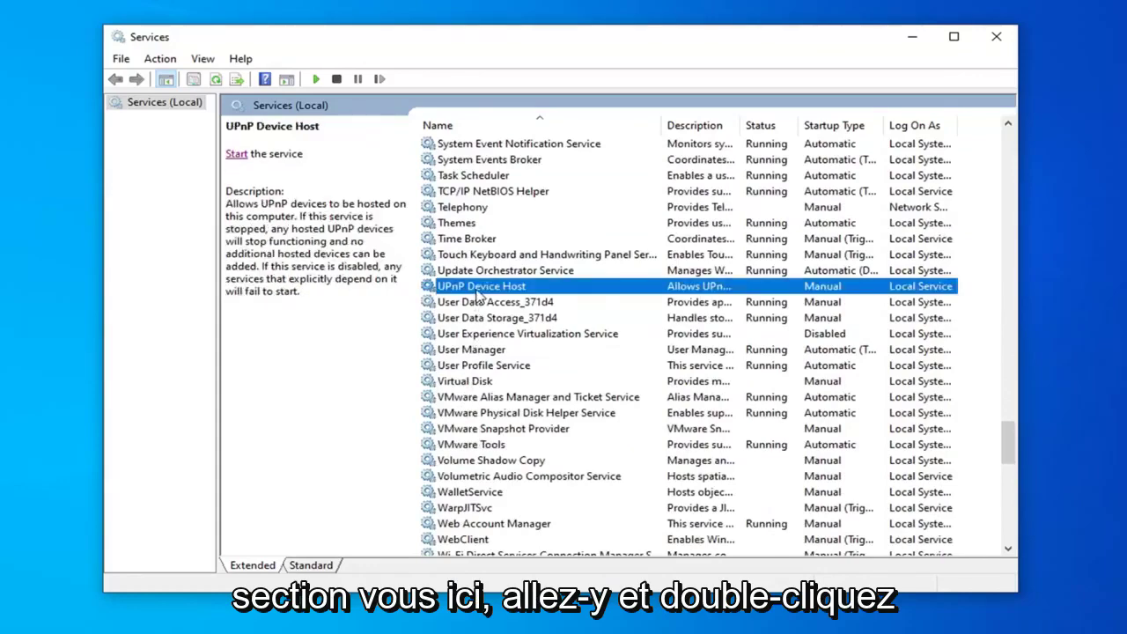
double_click(475, 291)
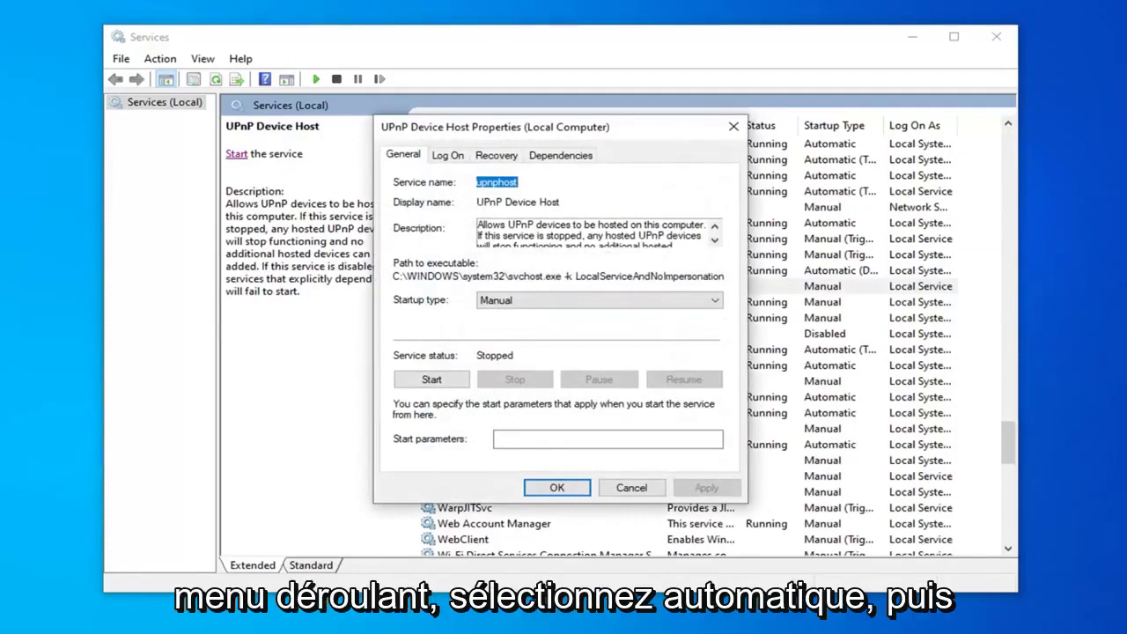
click(512, 300)
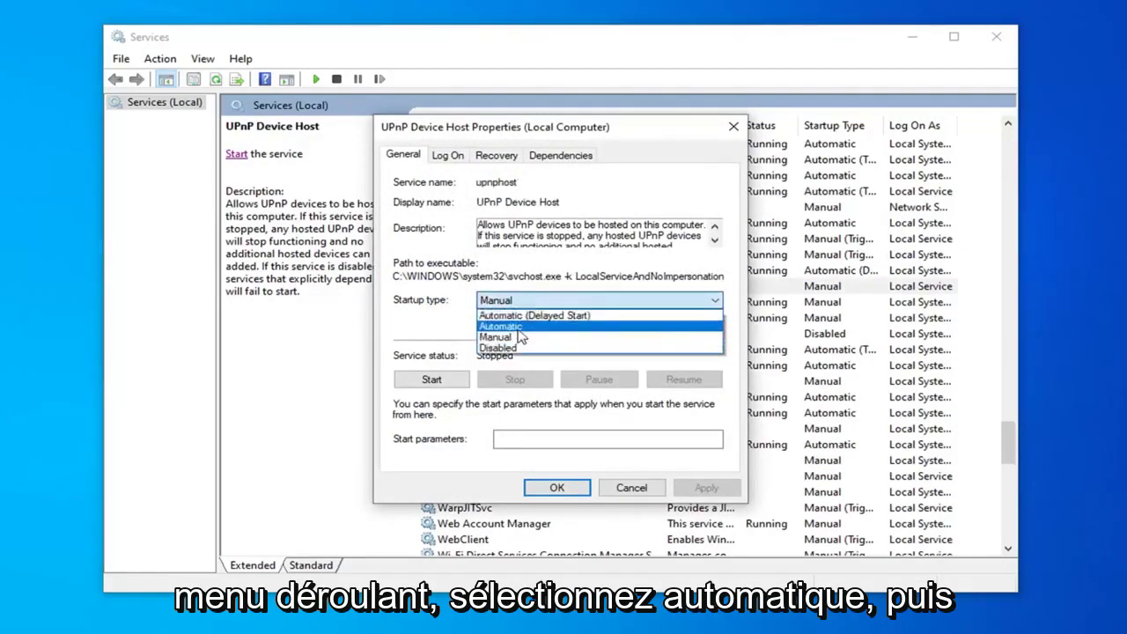
click(518, 327)
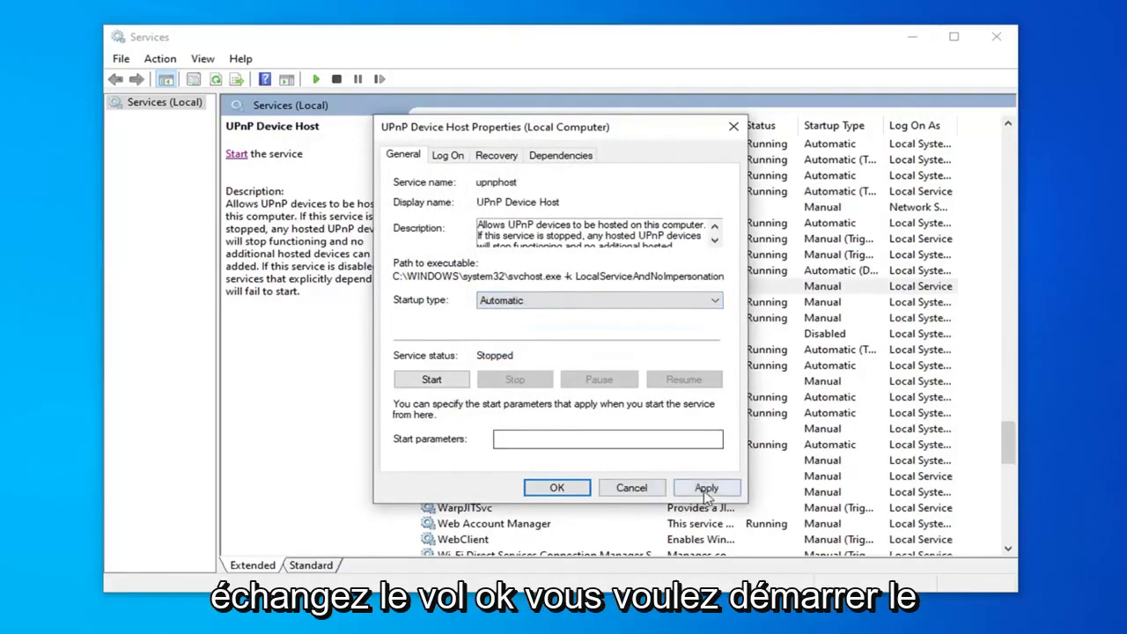
click(705, 490)
click(557, 488)
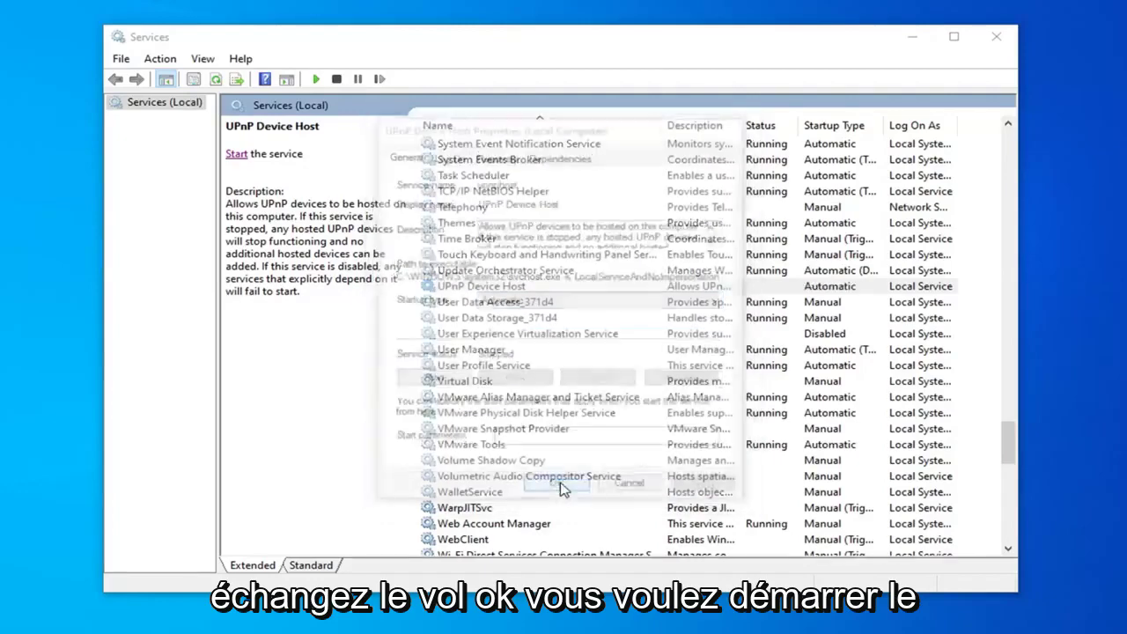
click(236, 154)
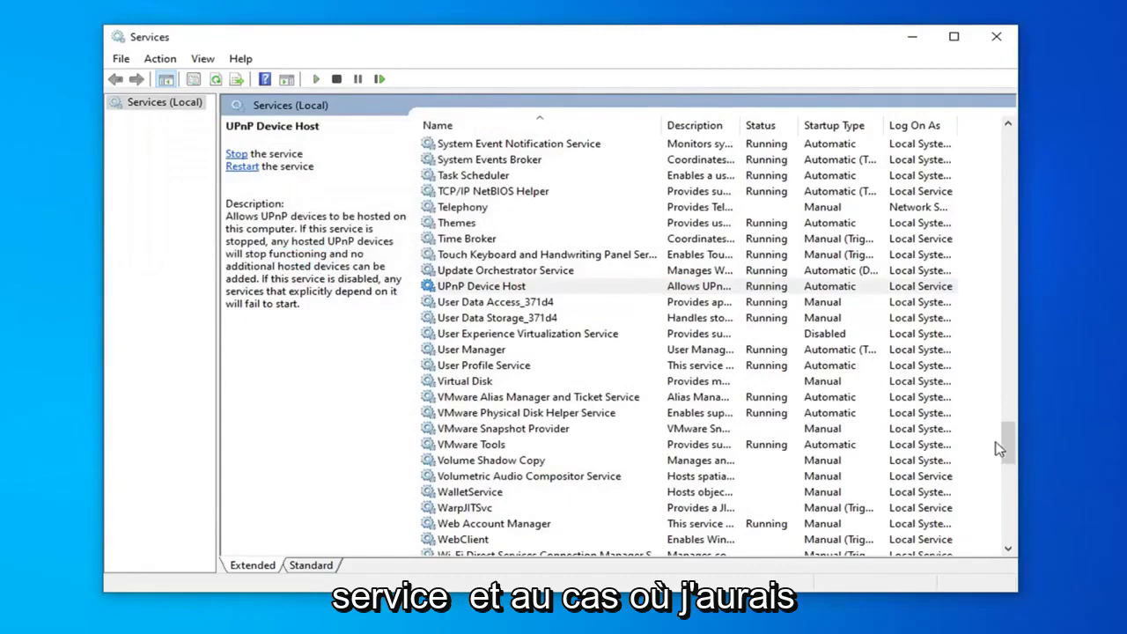
Start the Function Discovery Resource Publication service
drag(1009, 447, 1009, 246)
scroll(536, 405, down, 1)
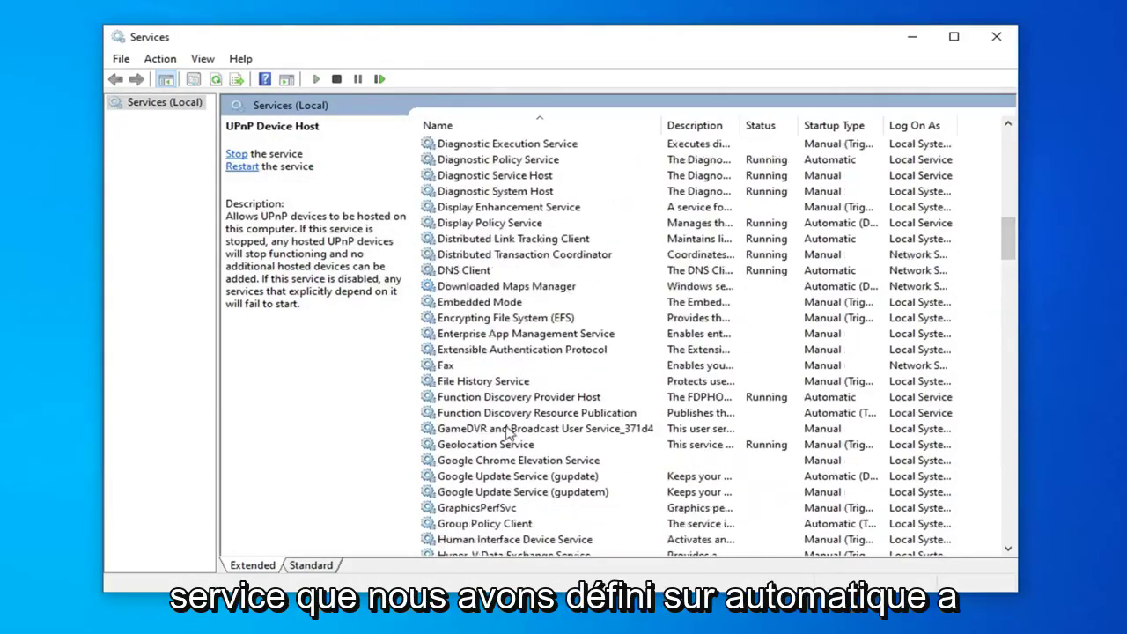
click(523, 414)
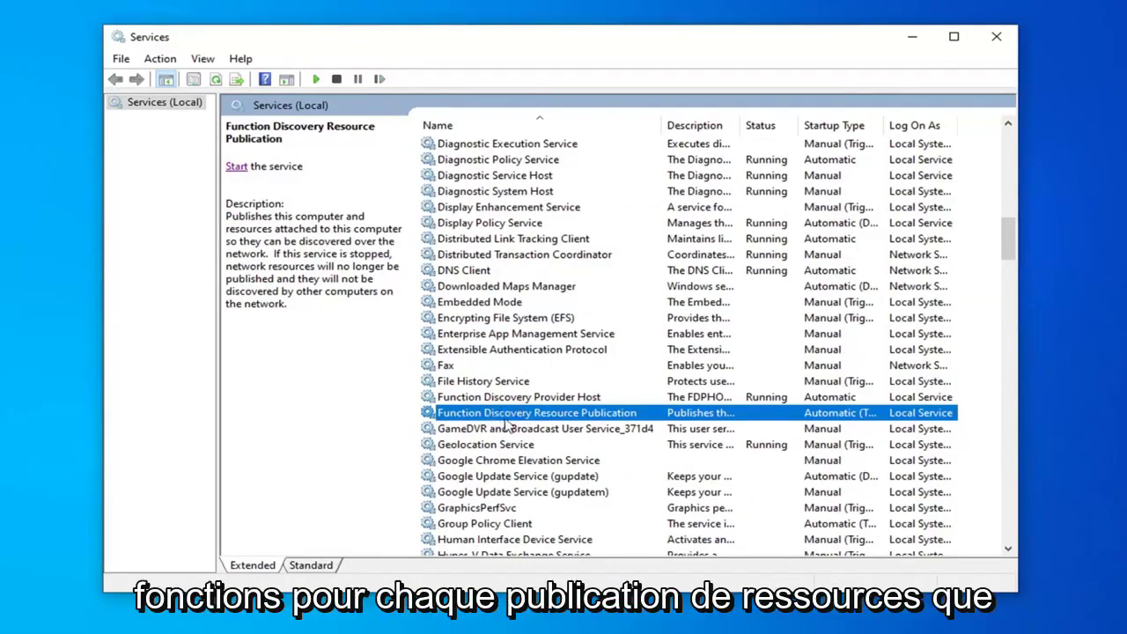
click(236, 167)
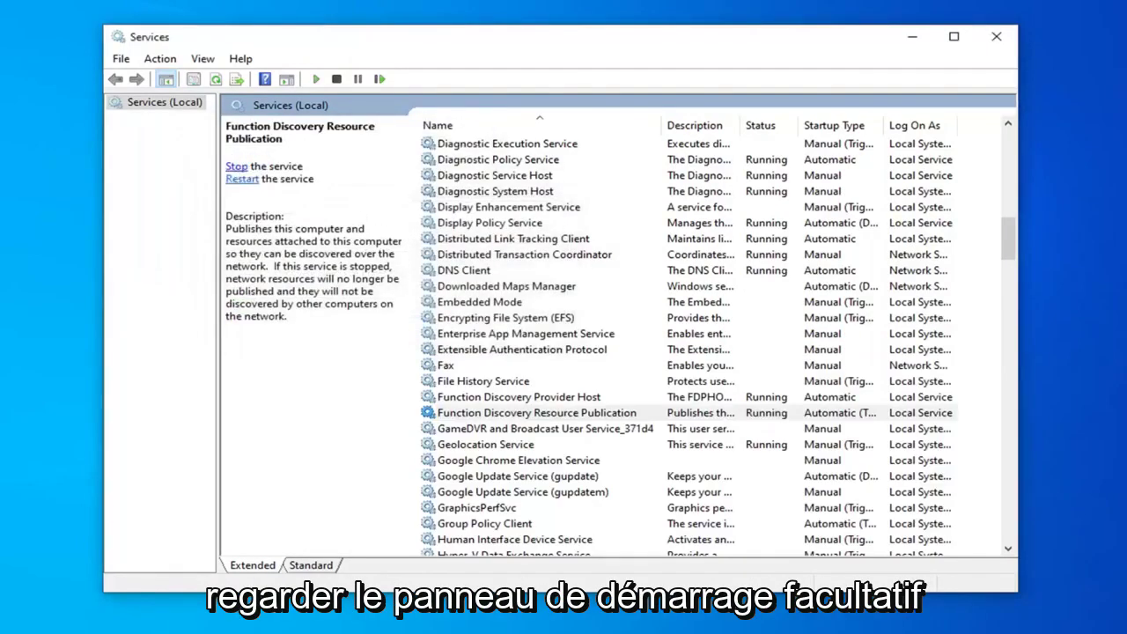
Set the SSDP Discovery service's startup type to Automatic, apply it, and close the Services window
scroll(568, 352, down, 9)
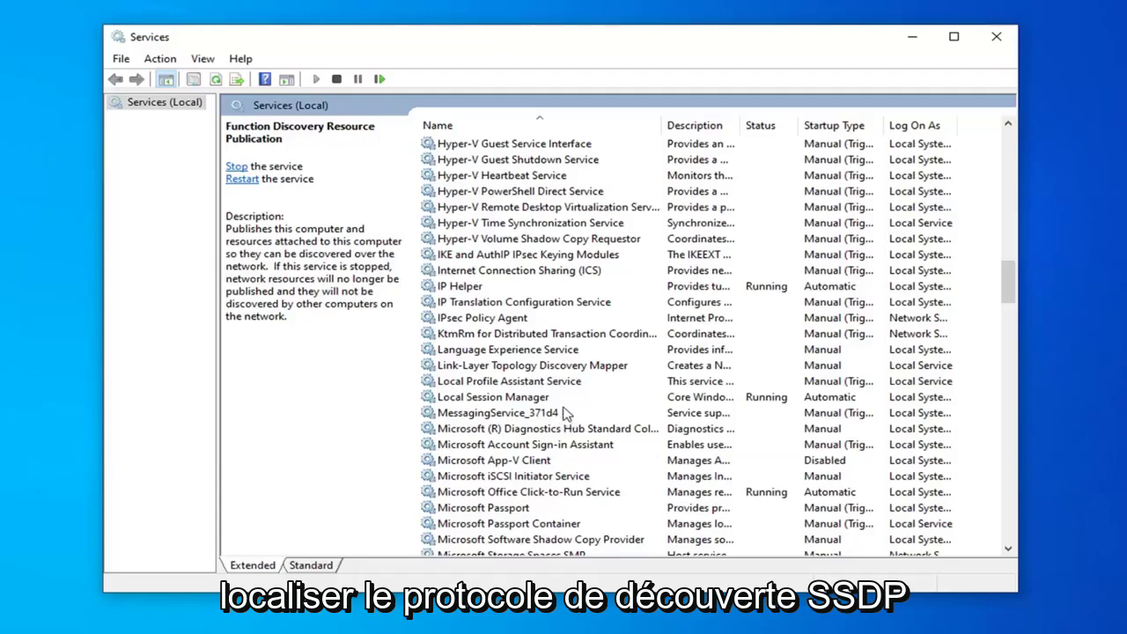
scroll(569, 423, down, 5)
scroll(568, 429, down, 16)
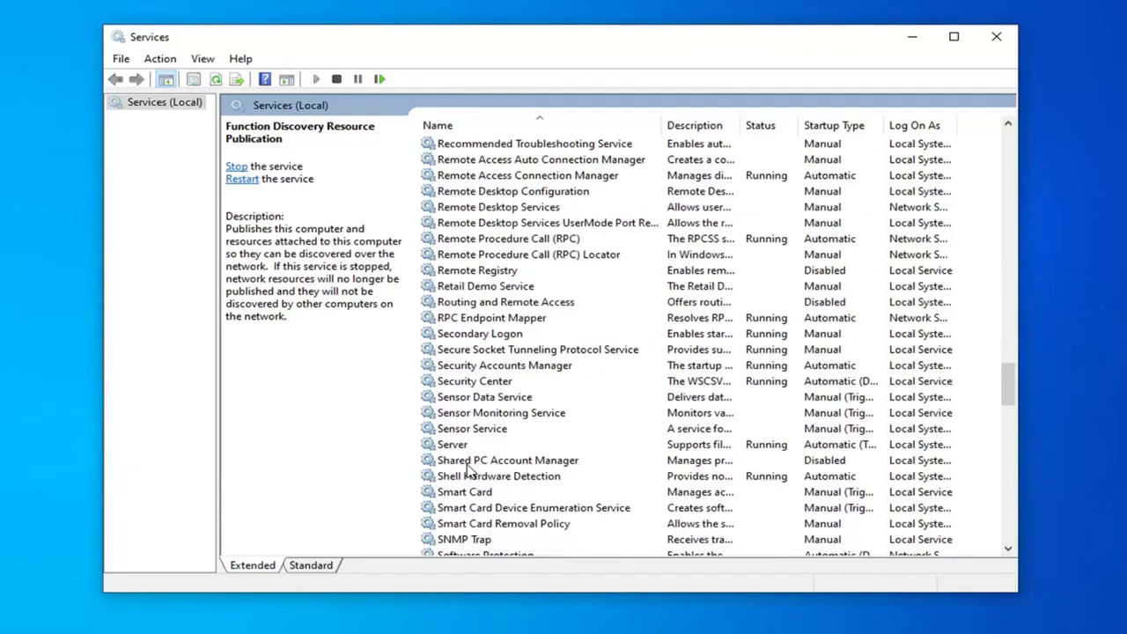
scroll(470, 472, down, 3)
click(472, 465)
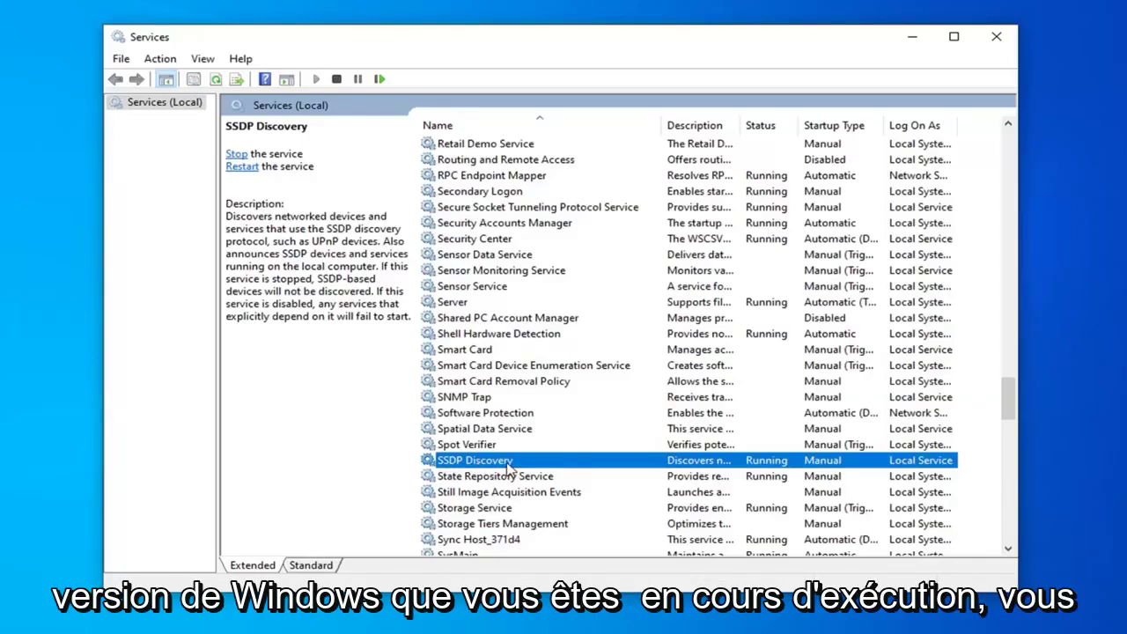
double_click(508, 460)
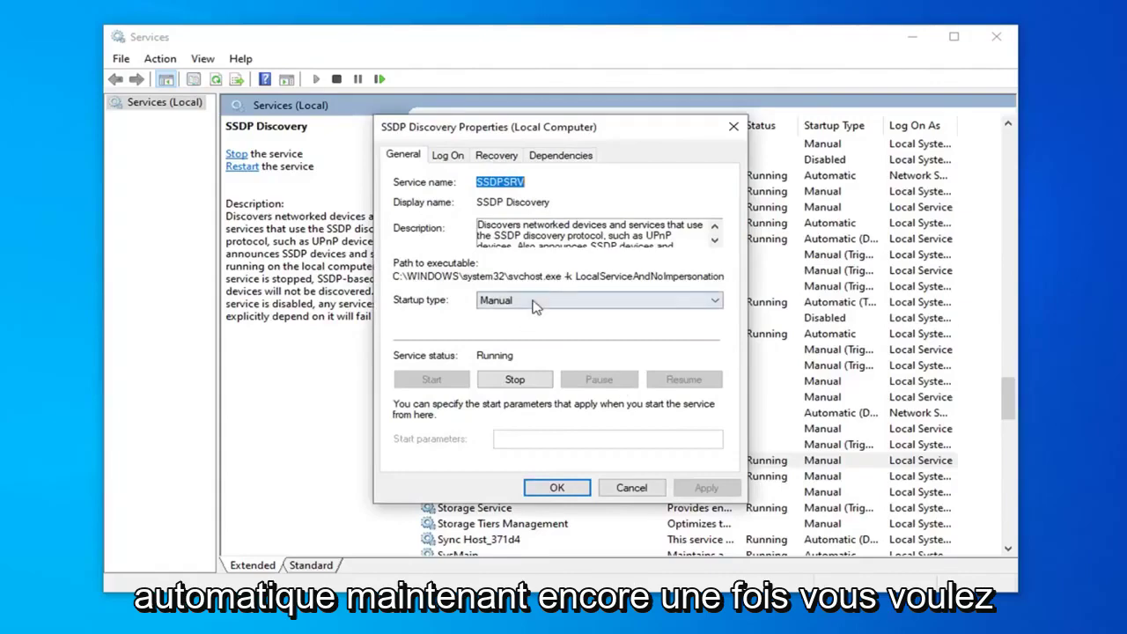
click(535, 303)
click(529, 326)
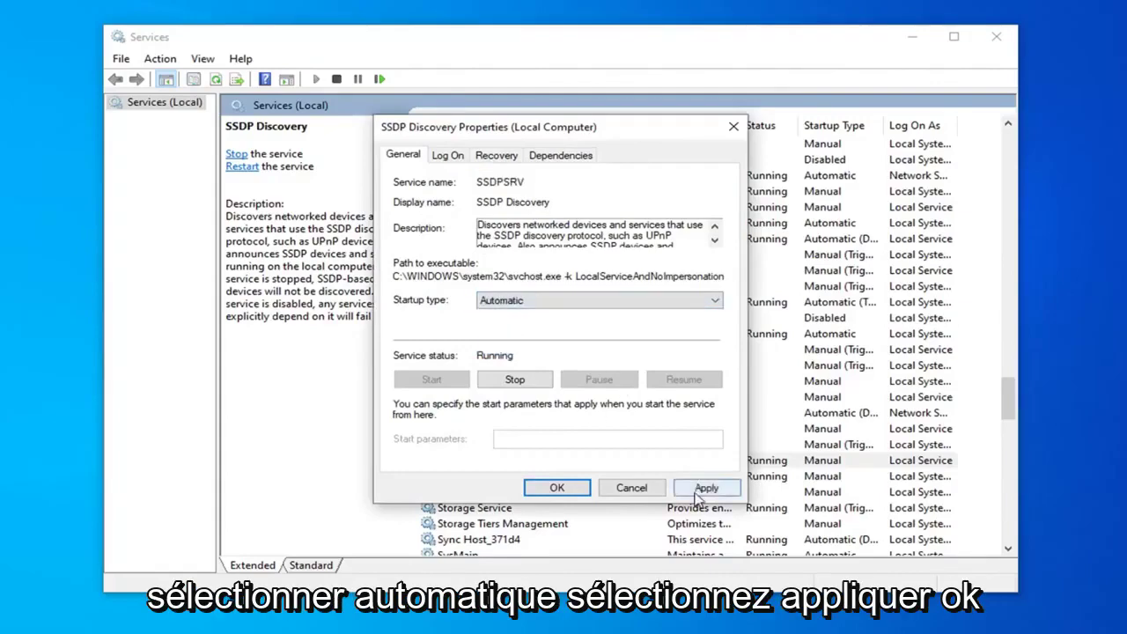
click(706, 488)
click(556, 488)
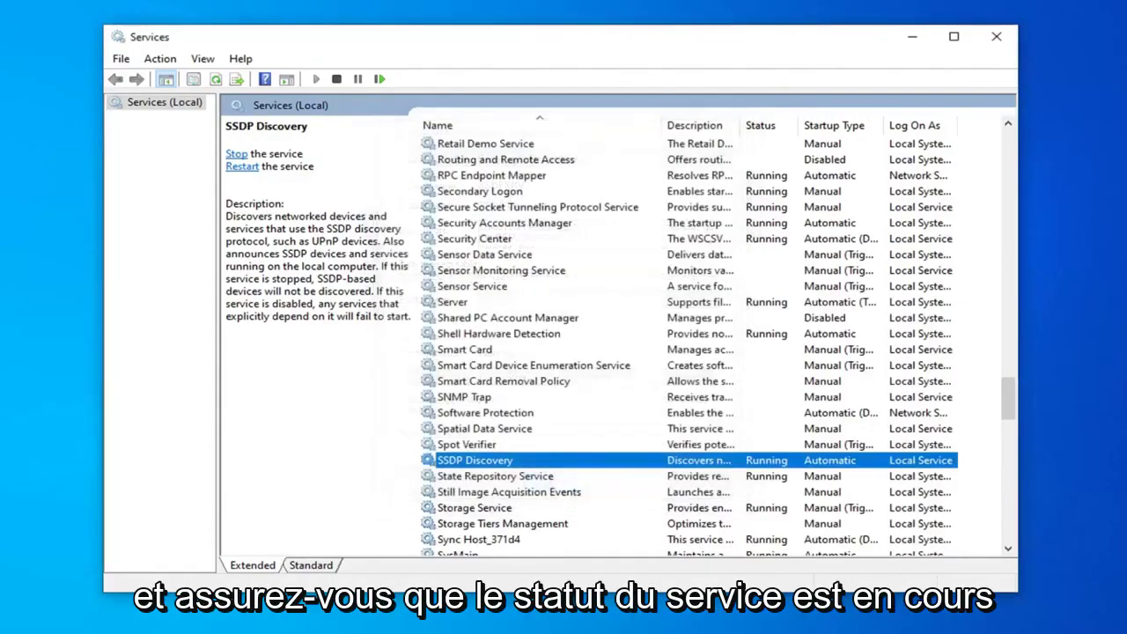
click(990, 42)
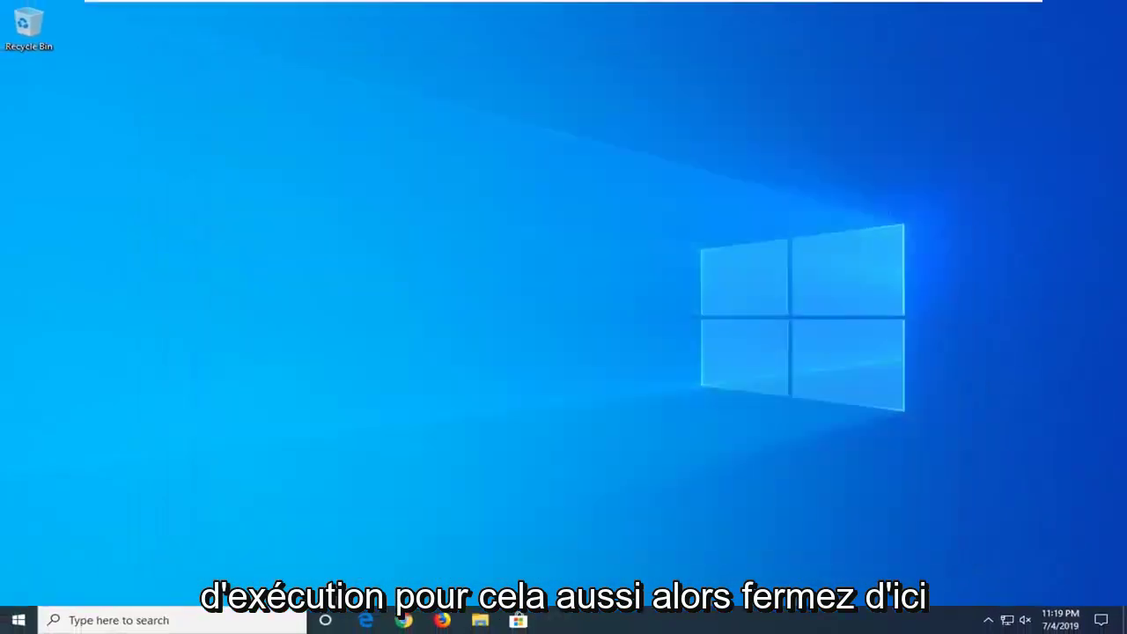
Search the system for "control panel" and open Control Panel
click(8, 627)
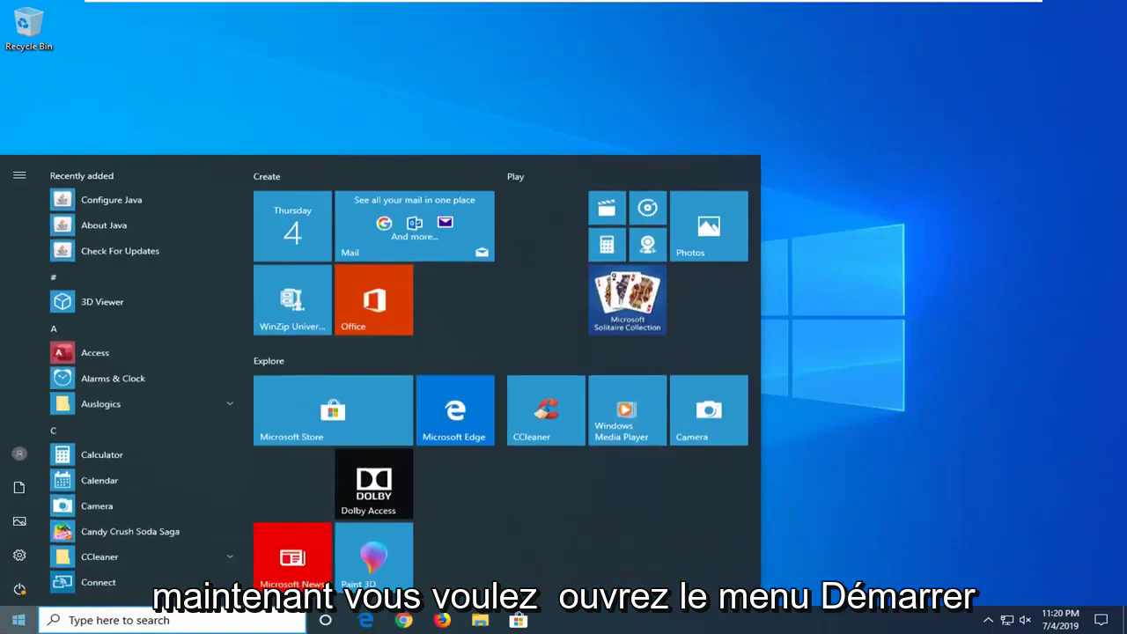
text(control pan)
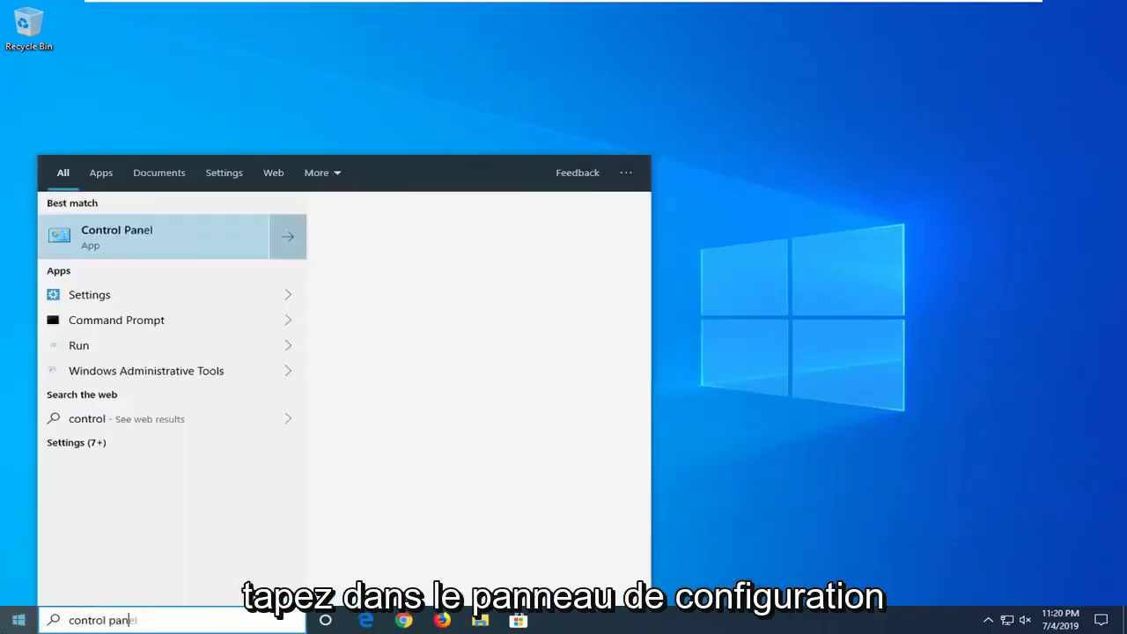
text(el)
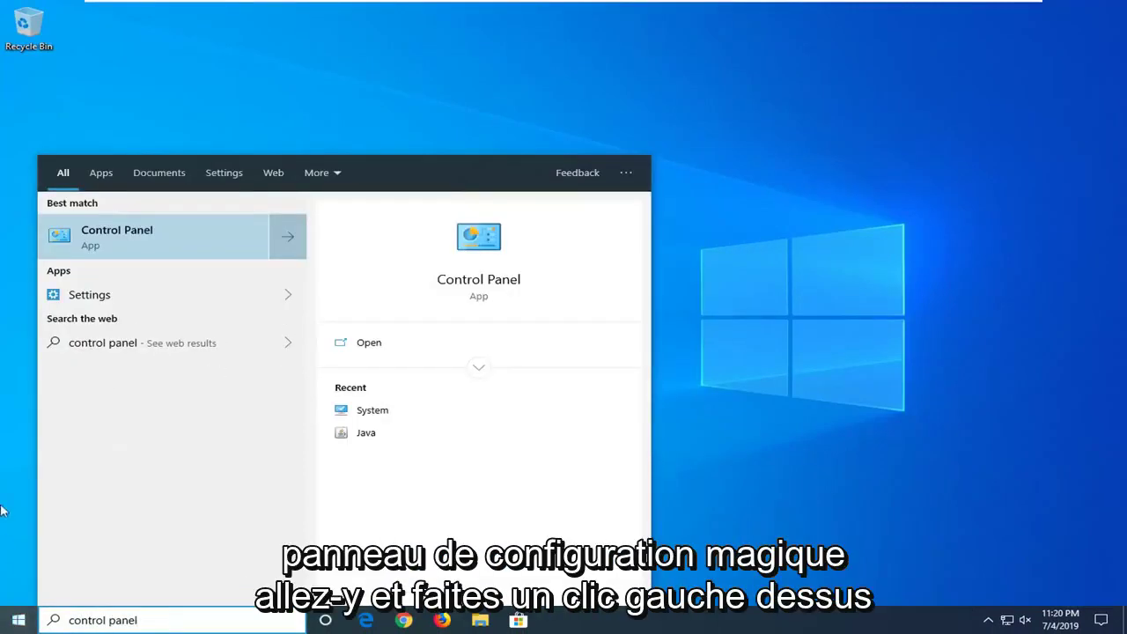
click(112, 243)
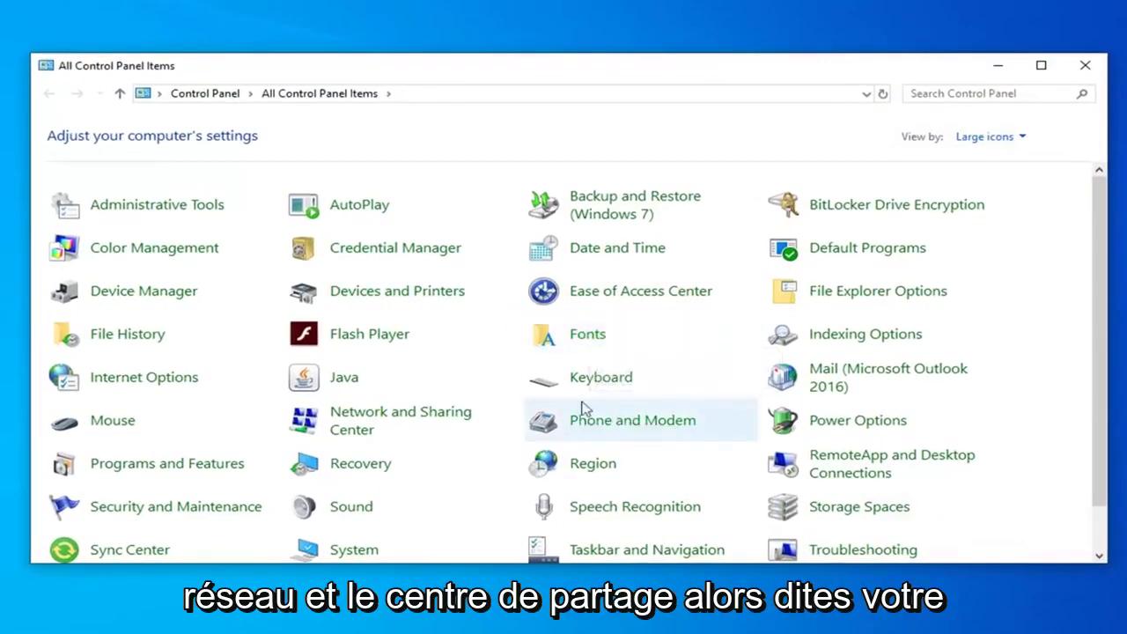
Open the Network and Sharing Center from the Control Panel items, keeping the large icons view
click(982, 138)
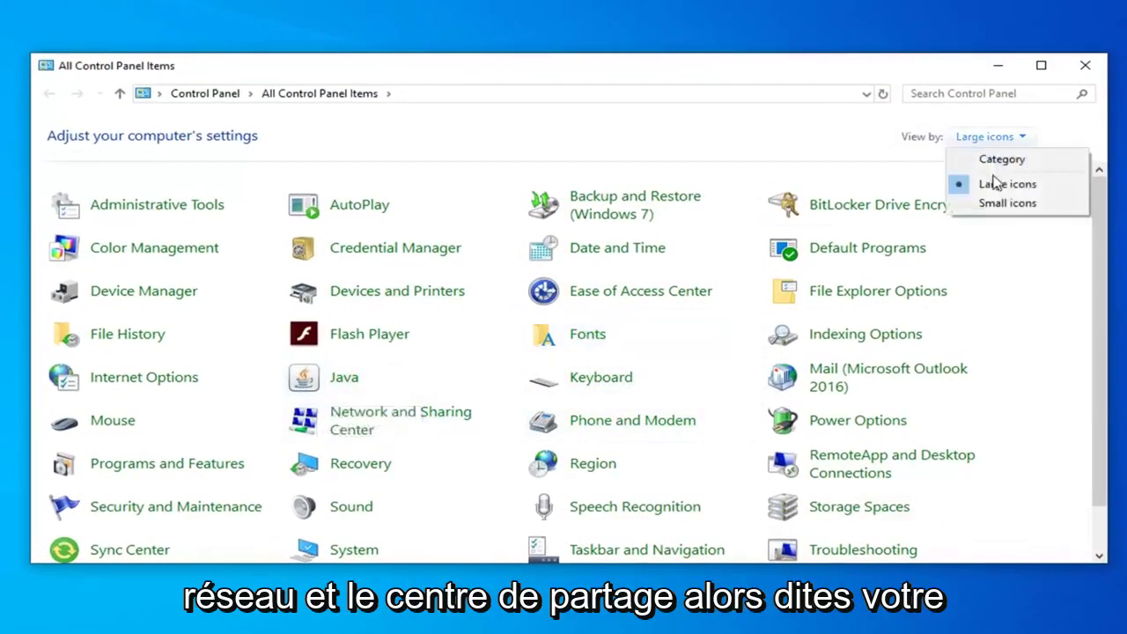
click(365, 429)
click(389, 427)
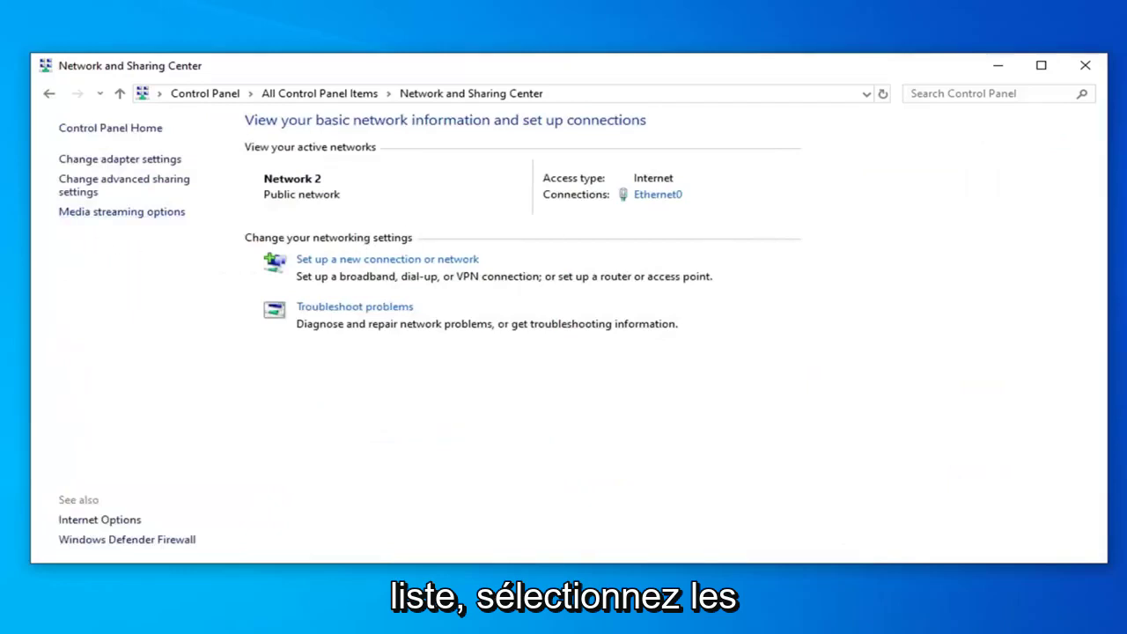
Open the advanced sharing settings and turn on file and printer sharing for the Private profile
click(110, 189)
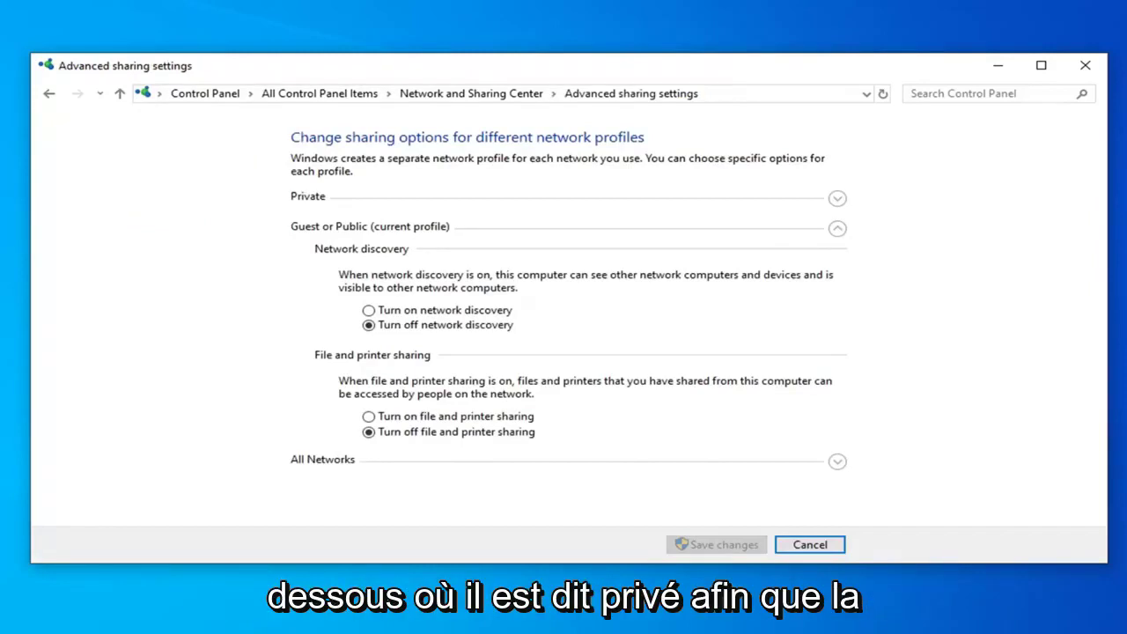
click(838, 200)
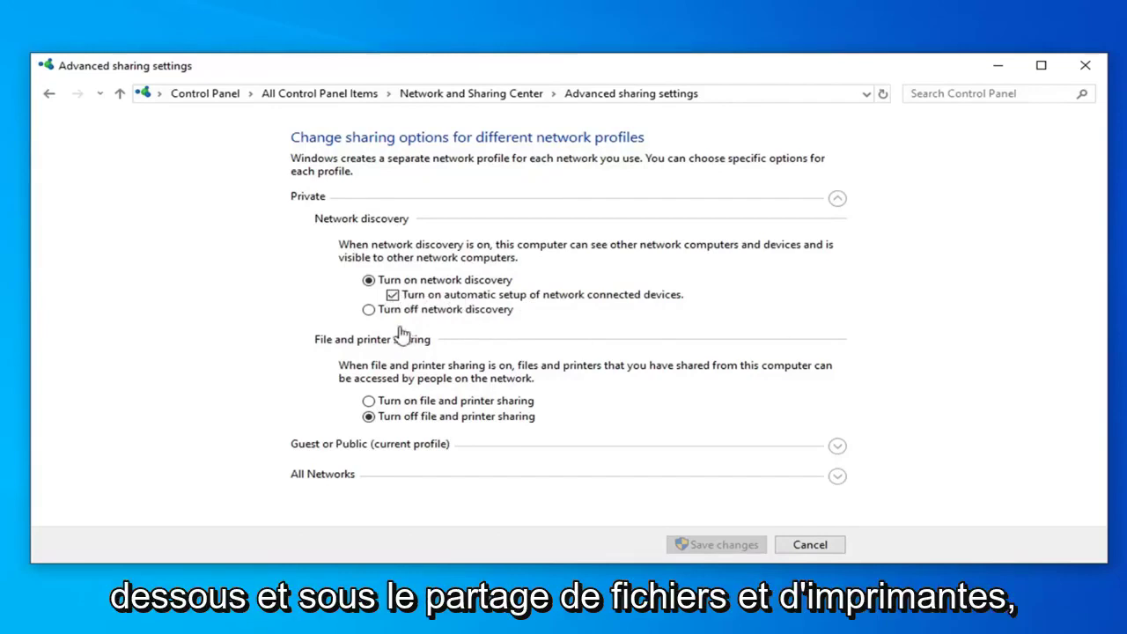
click(368, 401)
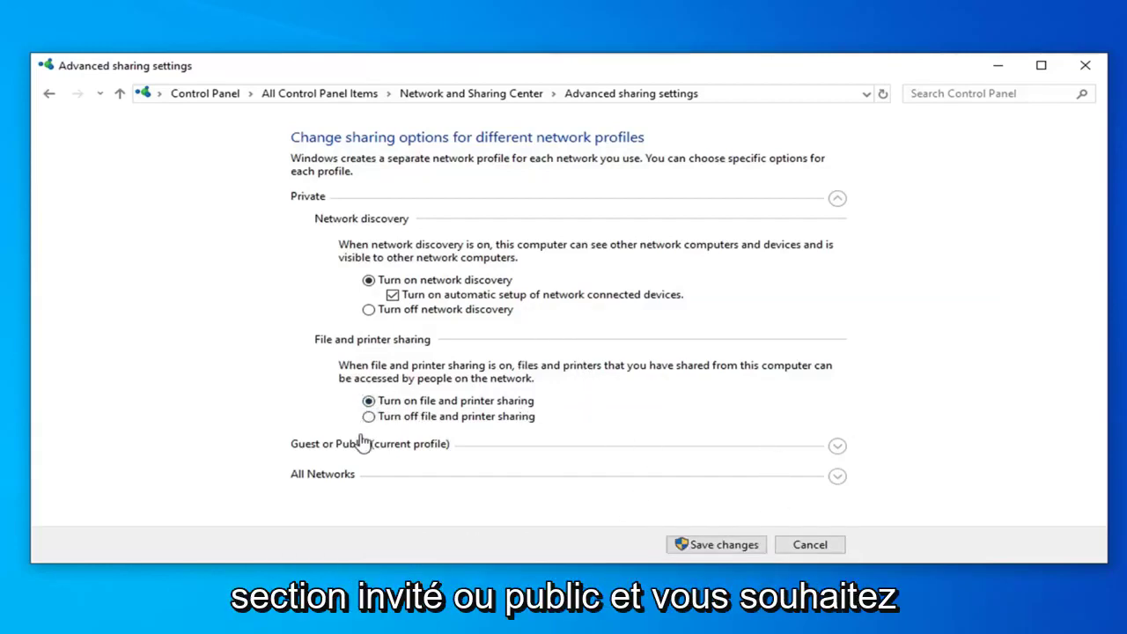
Turn on network discovery and file and printer sharing for the Guest or Public profile
click(478, 450)
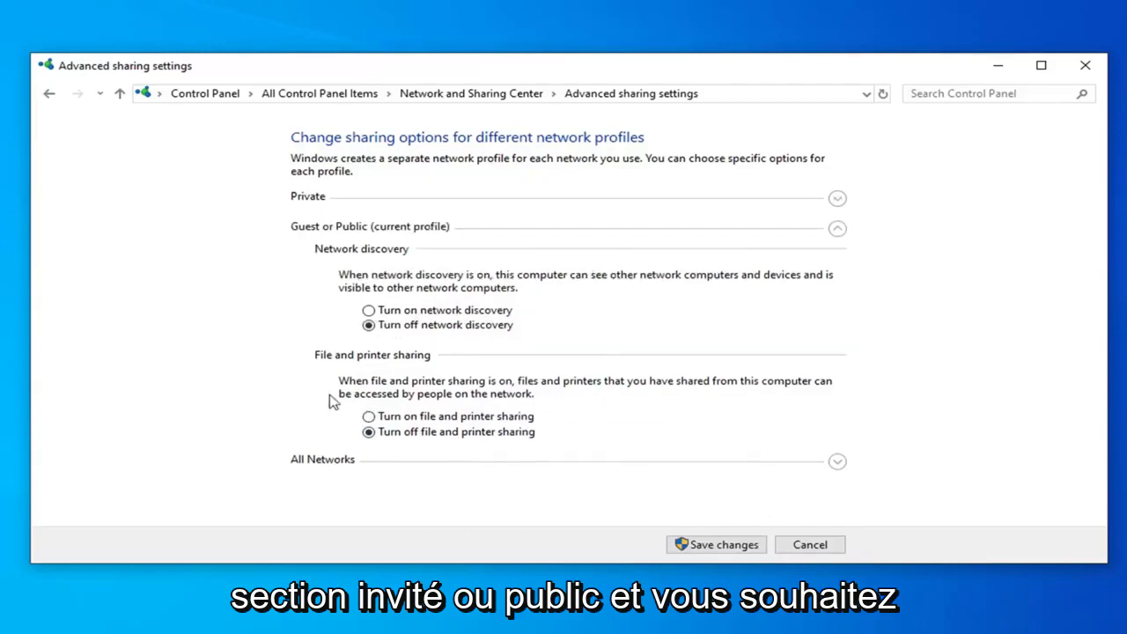
click(418, 310)
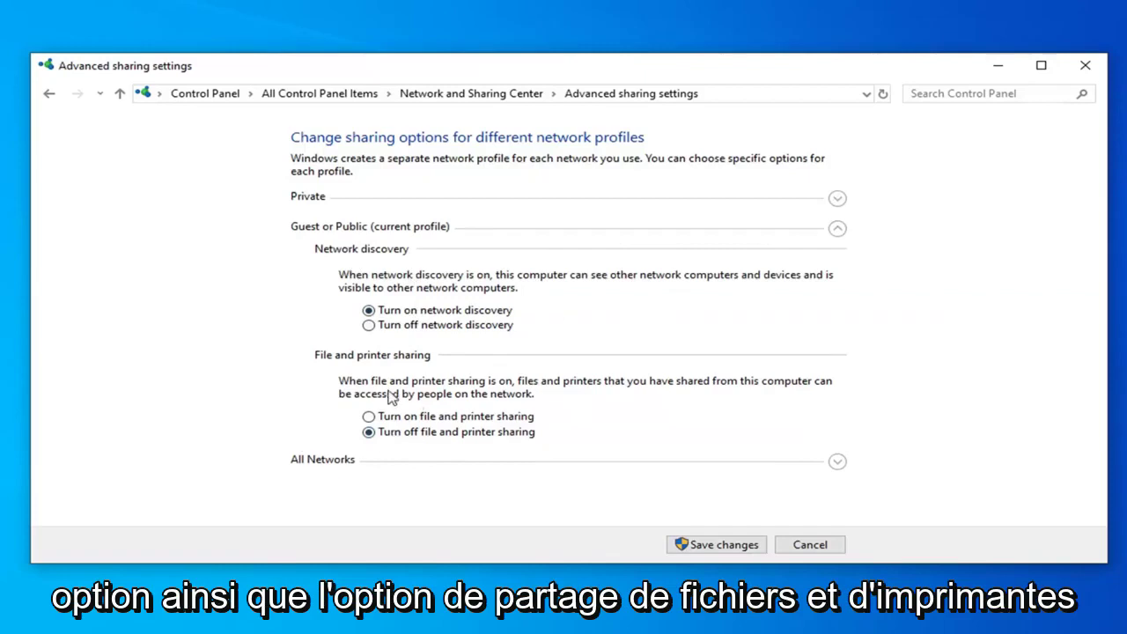
click(387, 419)
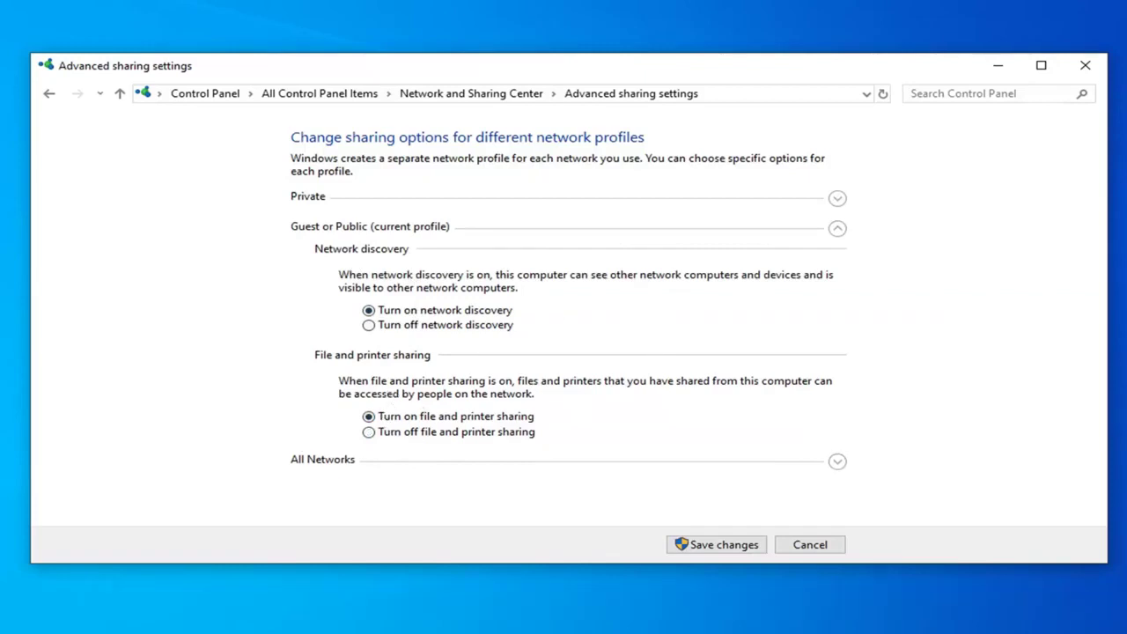
Under All Networks, turn on Public folder sharing so anyone with network access can read and write files
click(379, 465)
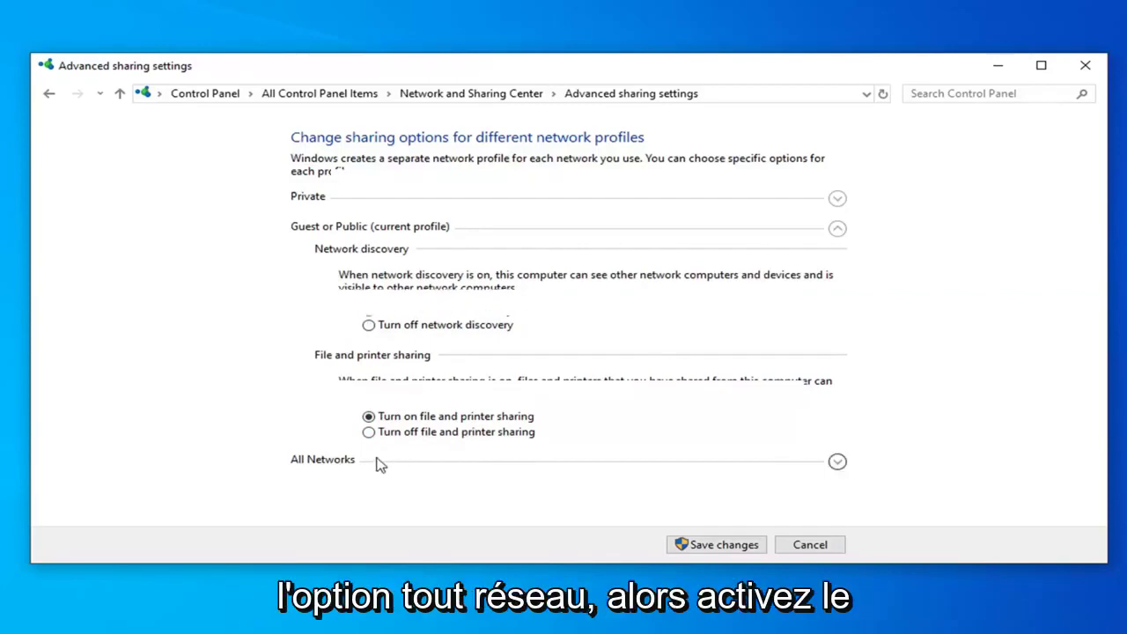
scroll(448, 398, down, 2)
scroll(448, 401, up, 1)
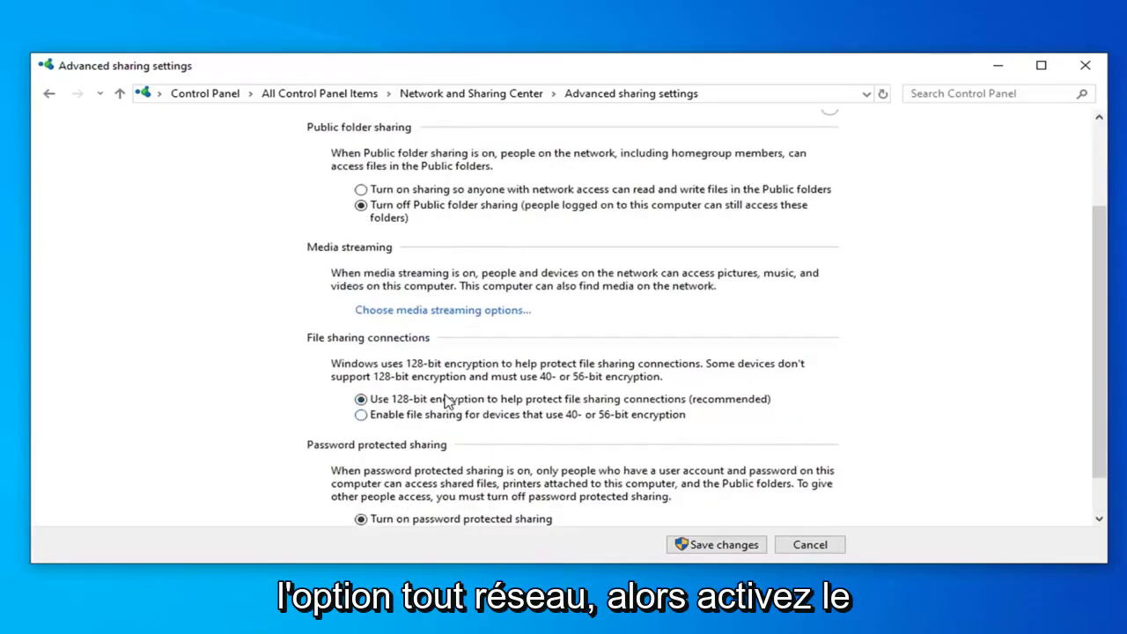
scroll(448, 401, up, 2)
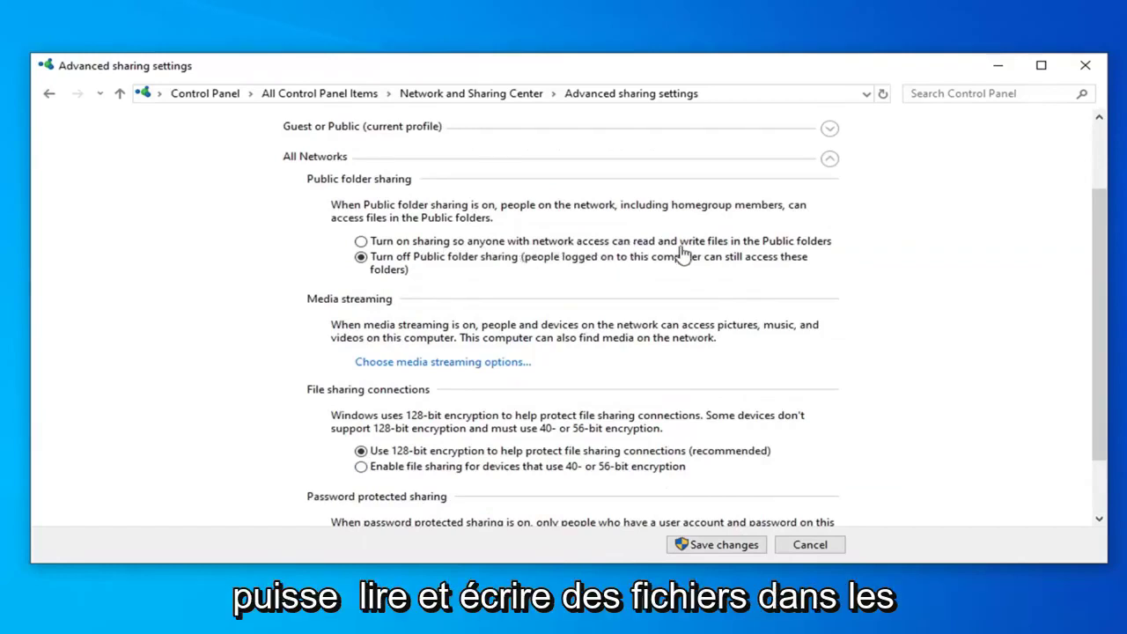
click(654, 245)
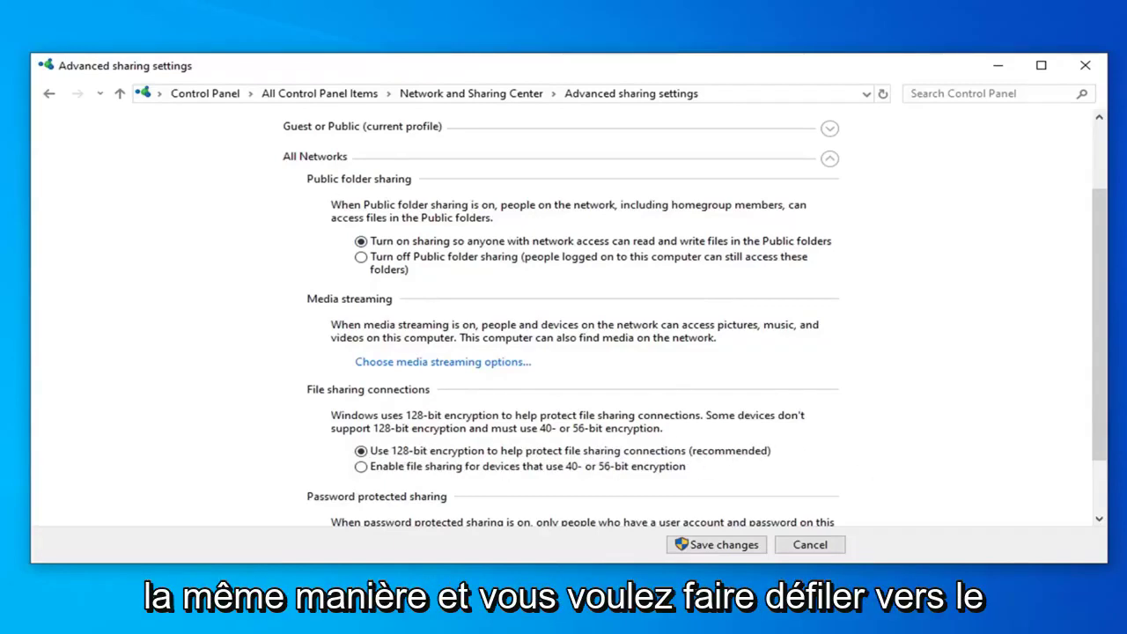
Turn off password protected sharing, save the sharing changes, and close the Network and Sharing Center
scroll(338, 435, down, 2)
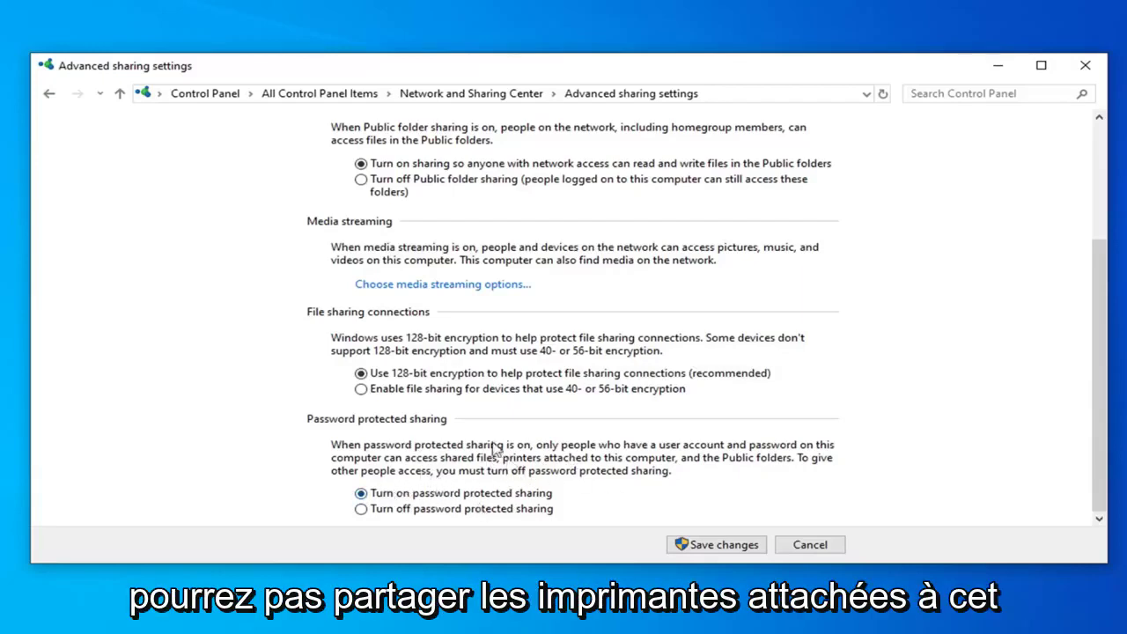
click(360, 509)
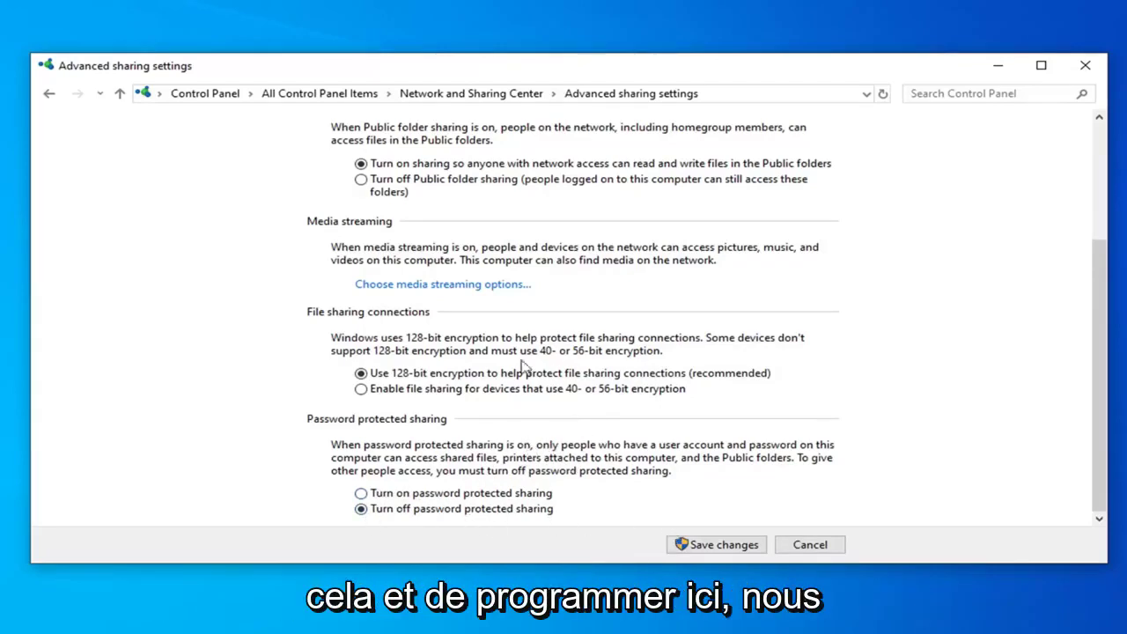
click(696, 546)
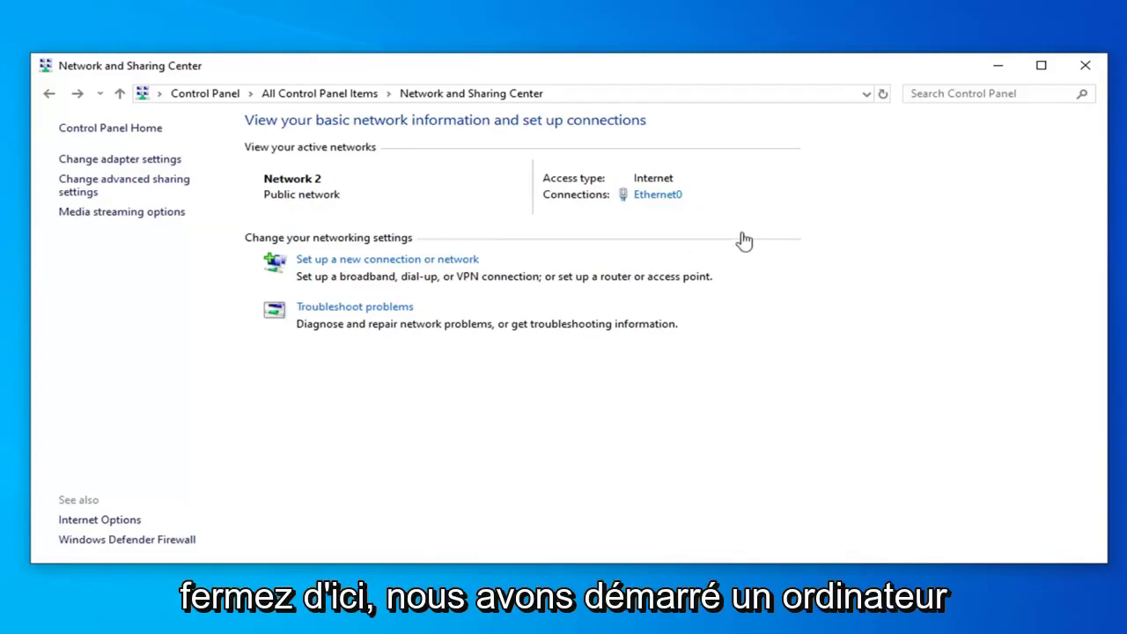
click(1083, 67)
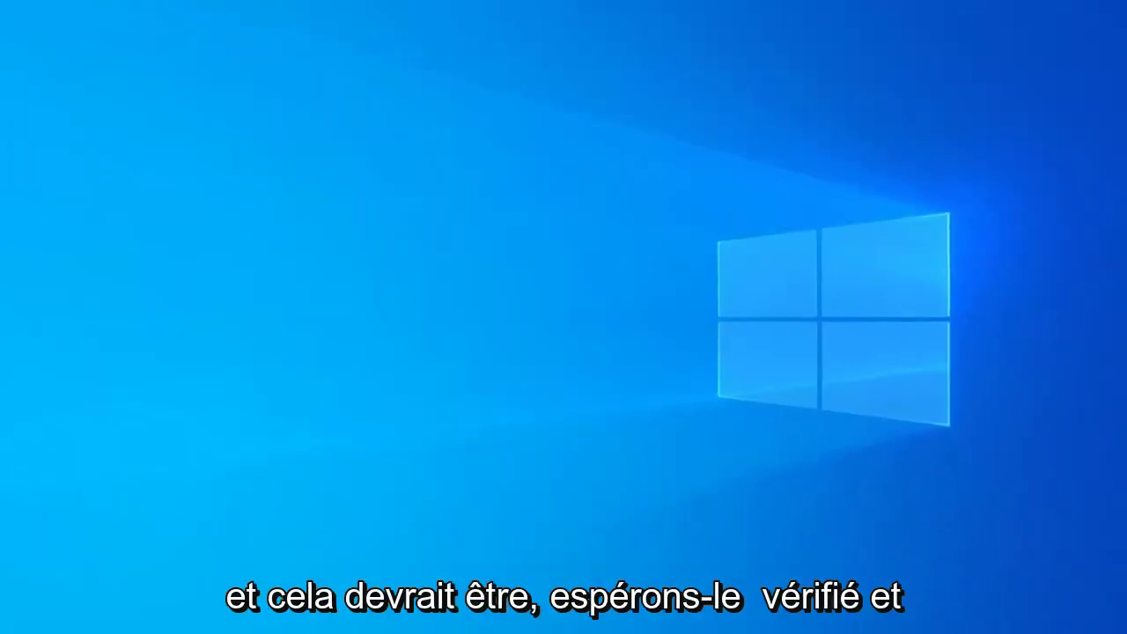